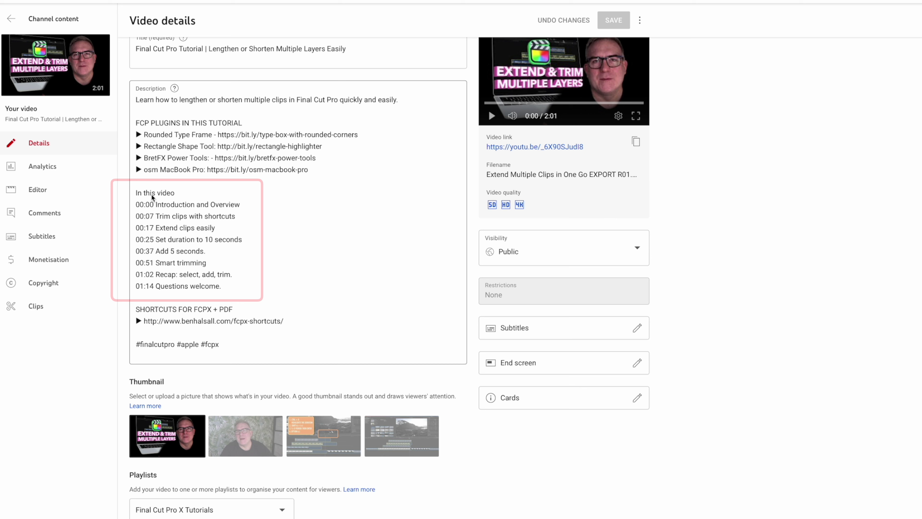
Leave the chapters video's Description and go back to the Channel content video list
click(117, 210)
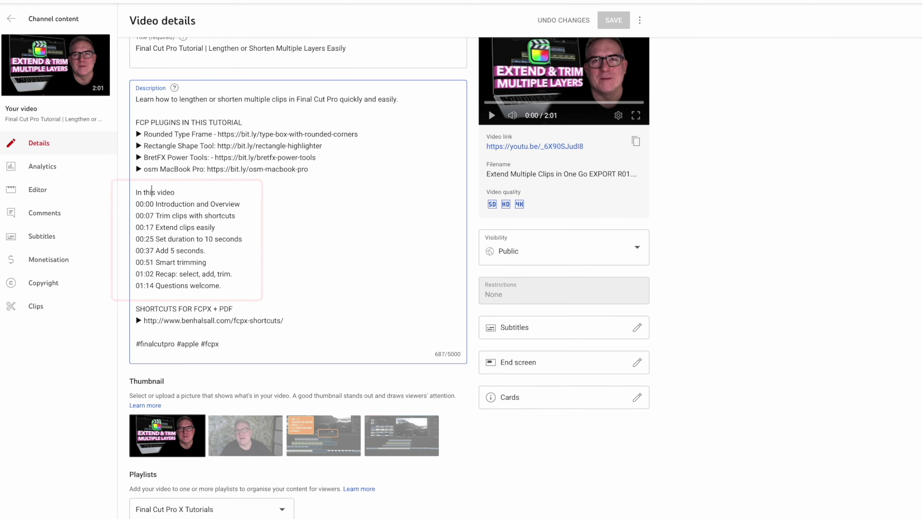
click(292, 1)
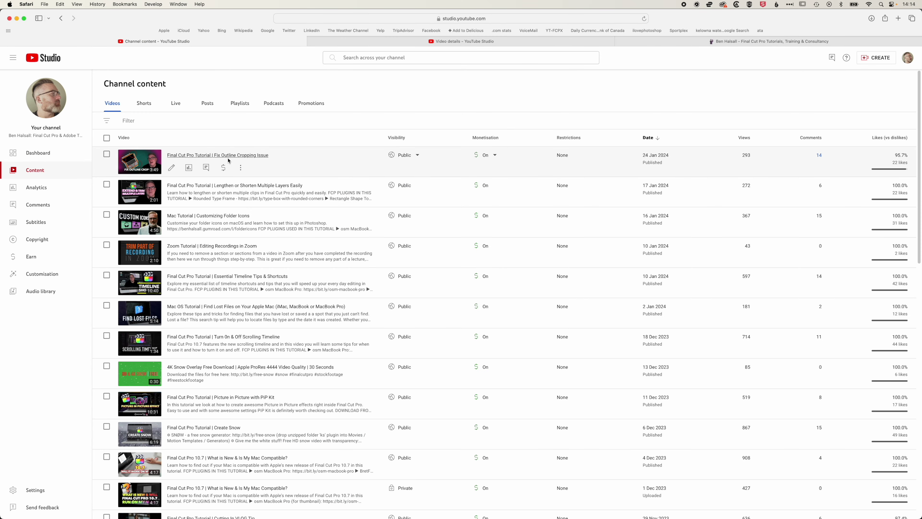
Open the Video details page for 'Final Cut Pro Tutorial | Fix Outline Cropping Issue'
click(171, 169)
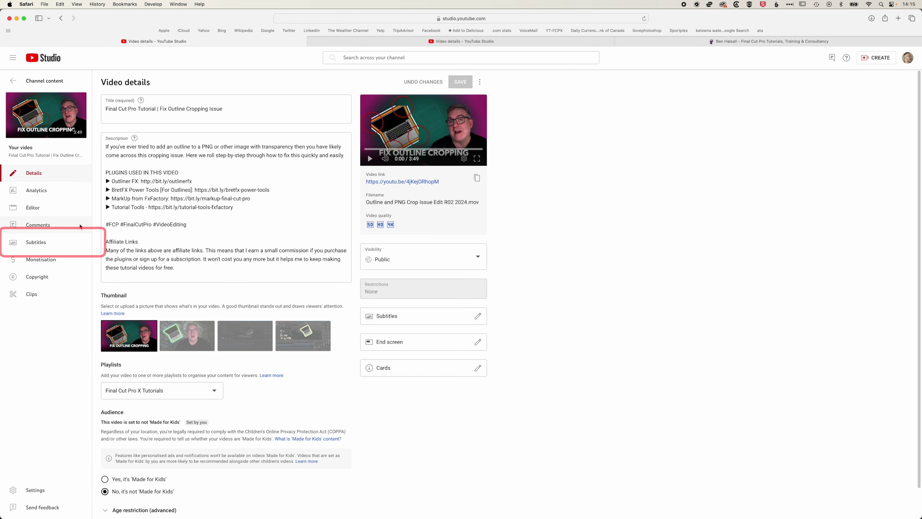
From the video's Subtitles page, download the English automatic captions in .srt format
click(51, 247)
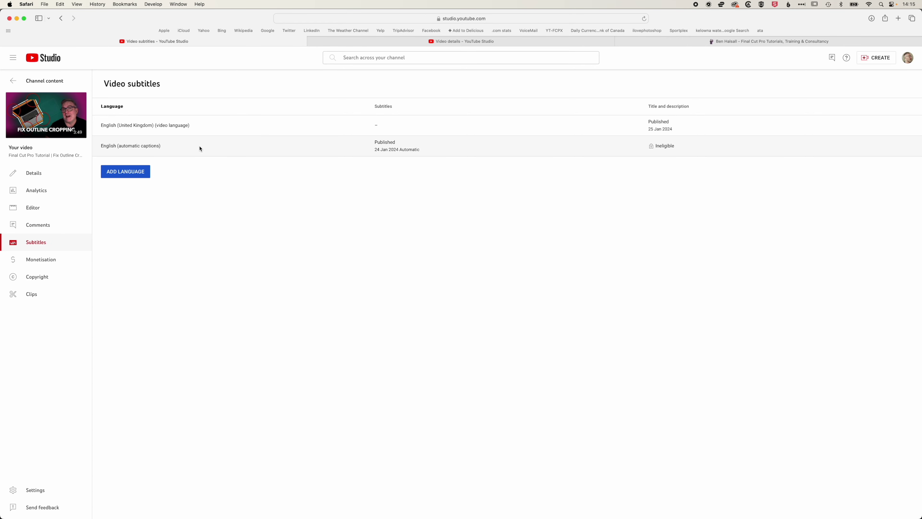
mouse_move(411, 148)
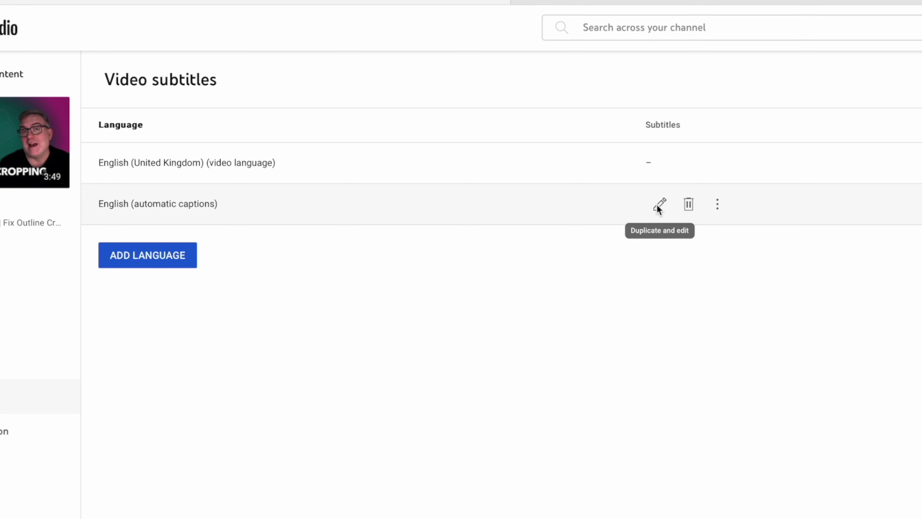
click(718, 205)
click(720, 206)
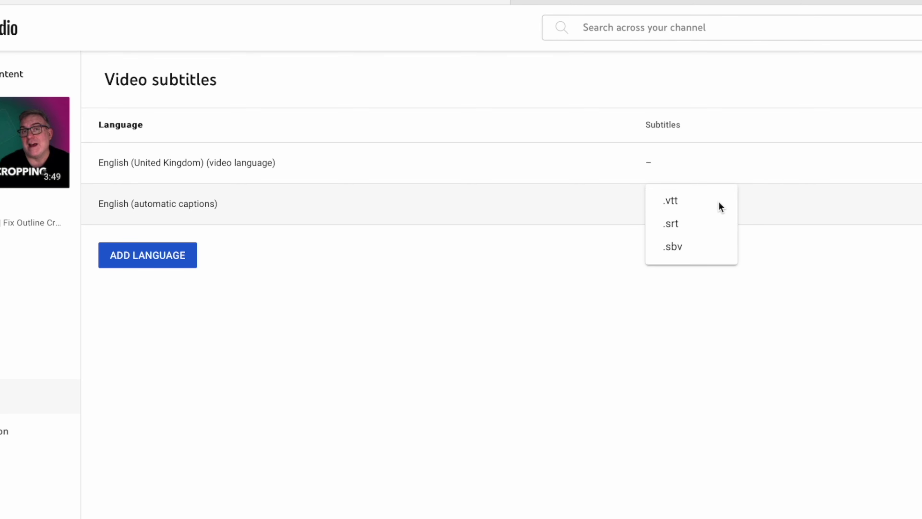
click(690, 224)
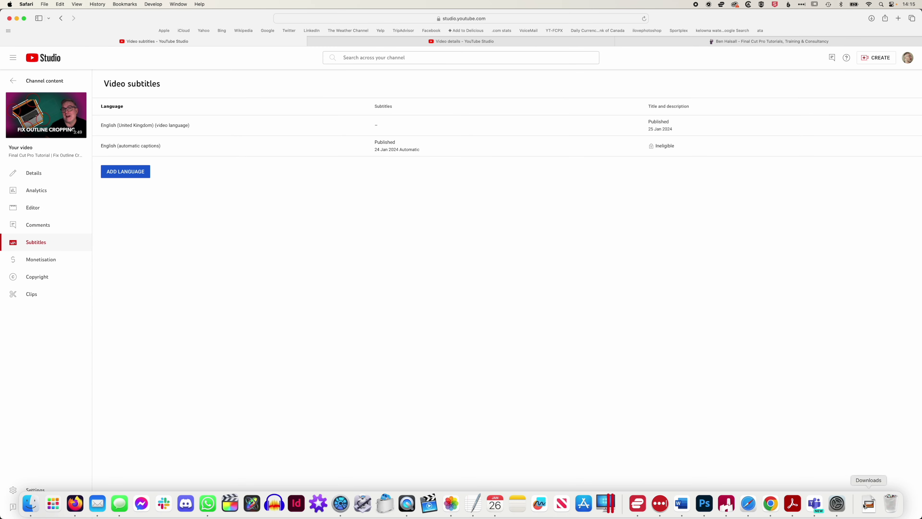
Reveal the downloaded captions.srt in the Finder Downloads folder
click(863, 506)
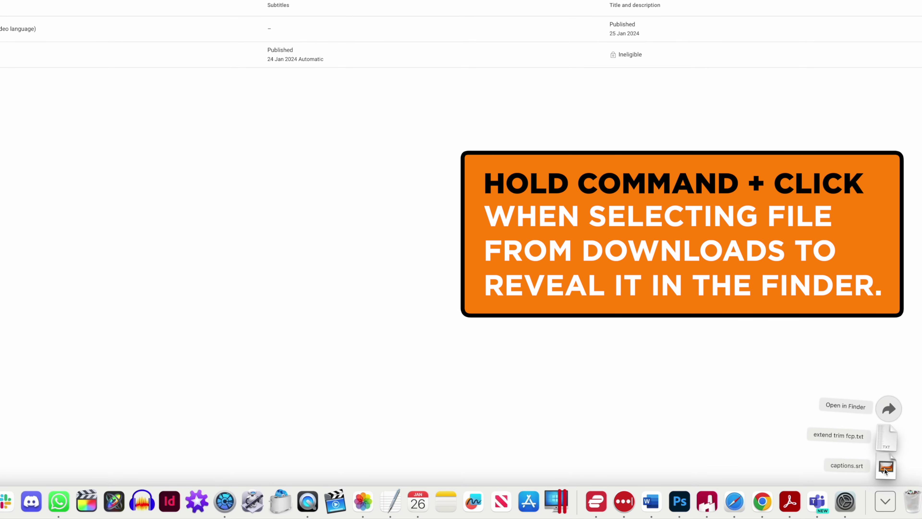
super+click(885, 468)
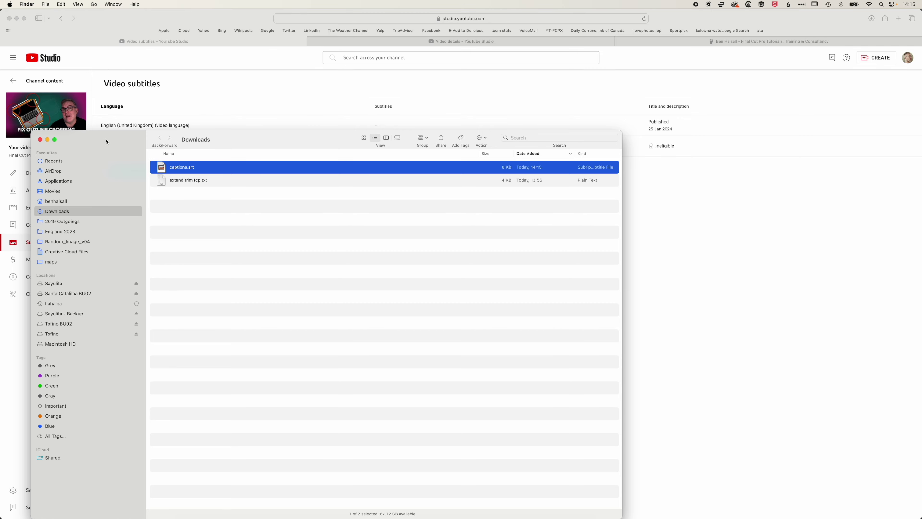
drag(107, 142, 246, 70)
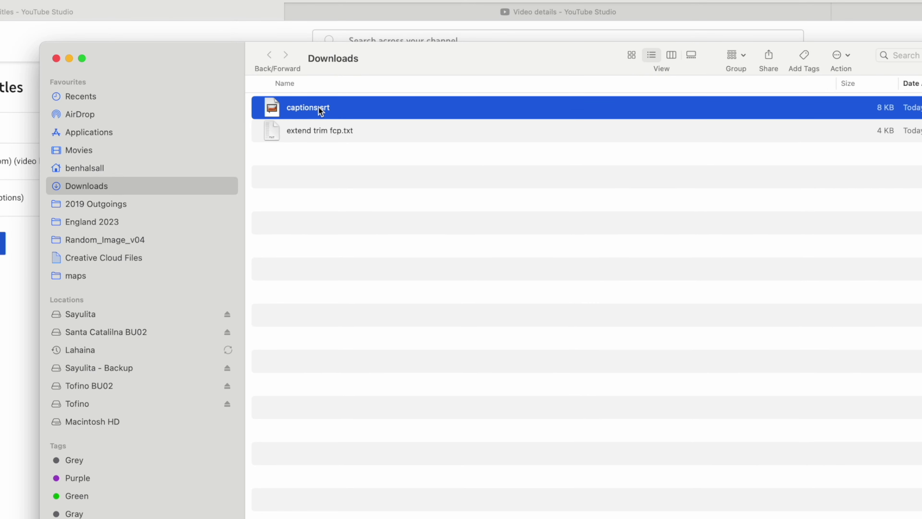
Rename captions.srt to 'fix outline cropping.txt', accepting the .txt extension
click(318, 107)
text(fix outline cropping.txt)
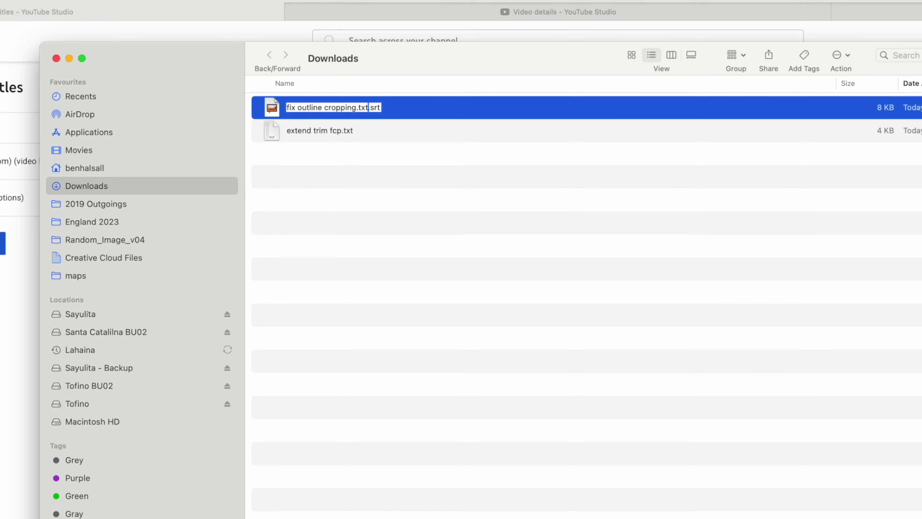
key(Delete)
key(Delete)
key(Delete)
key(Delete)
key(Return)
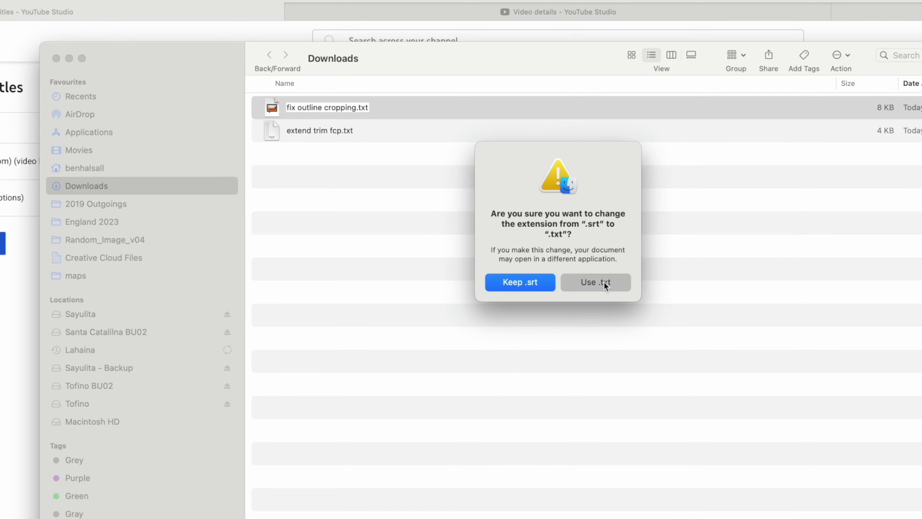
click(604, 285)
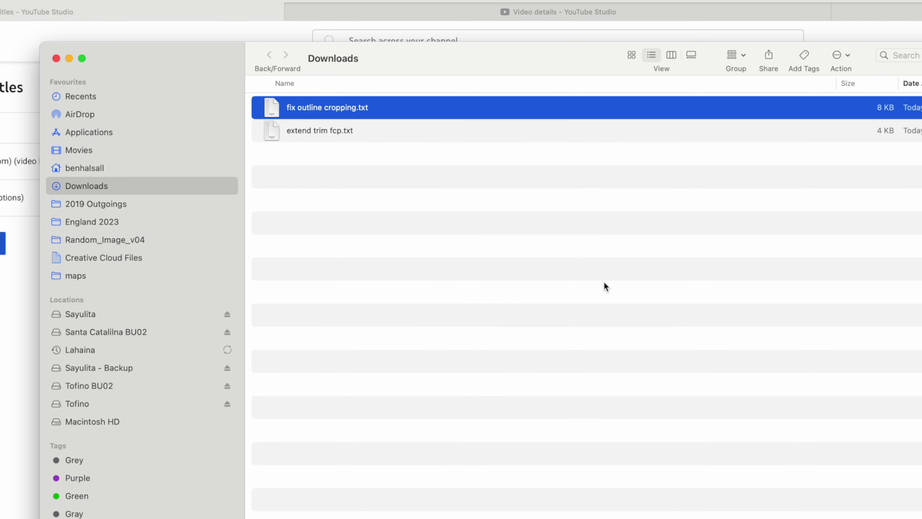
Open 'fix outline cropping.txt' in TextEdit and discard the unsaved Untitled 4 chapter notes
double_click(276, 108)
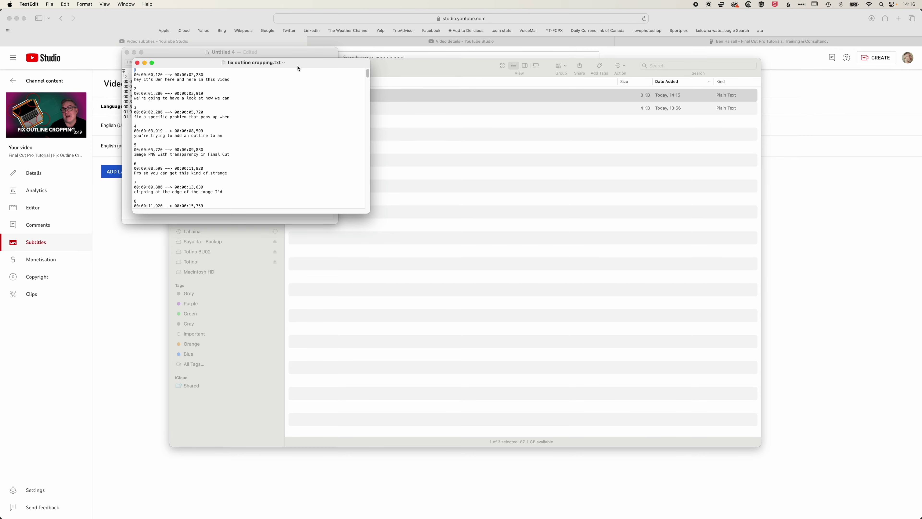
drag(298, 68, 520, 56)
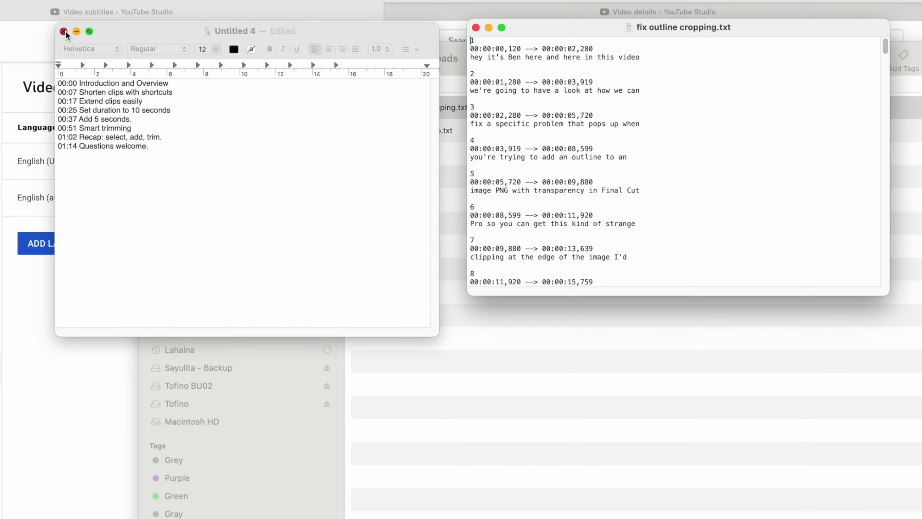
click(64, 32)
click(184, 291)
Select and copy the entire subtitle transcript with Edit > Copy
click(717, 184)
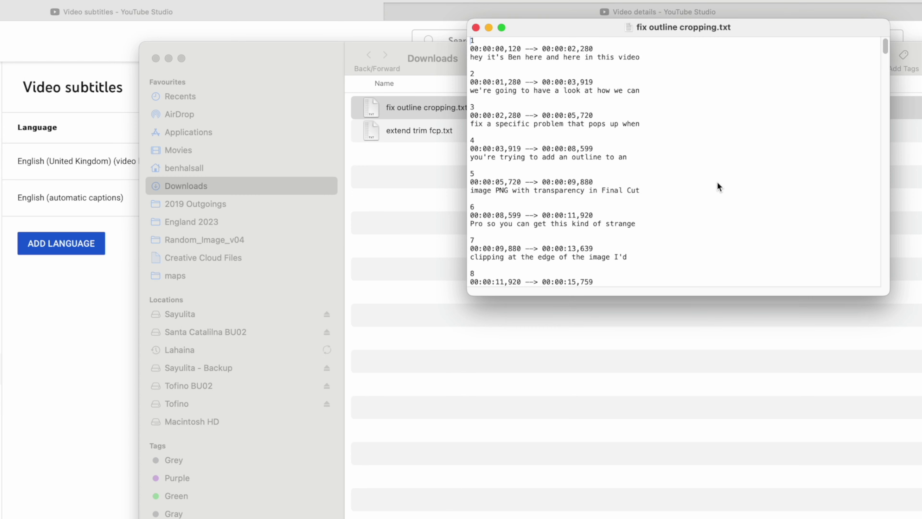
drag(888, 295, 906, 517)
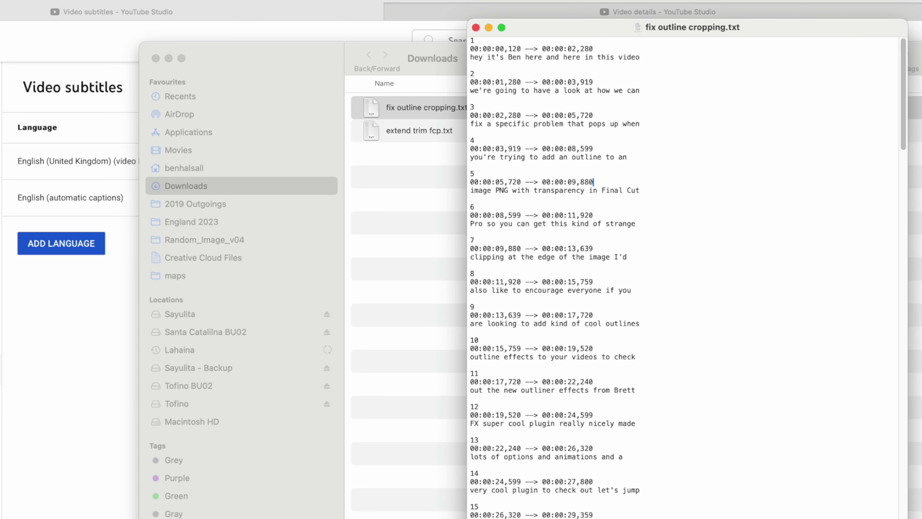
scroll(683, 408, down, 15)
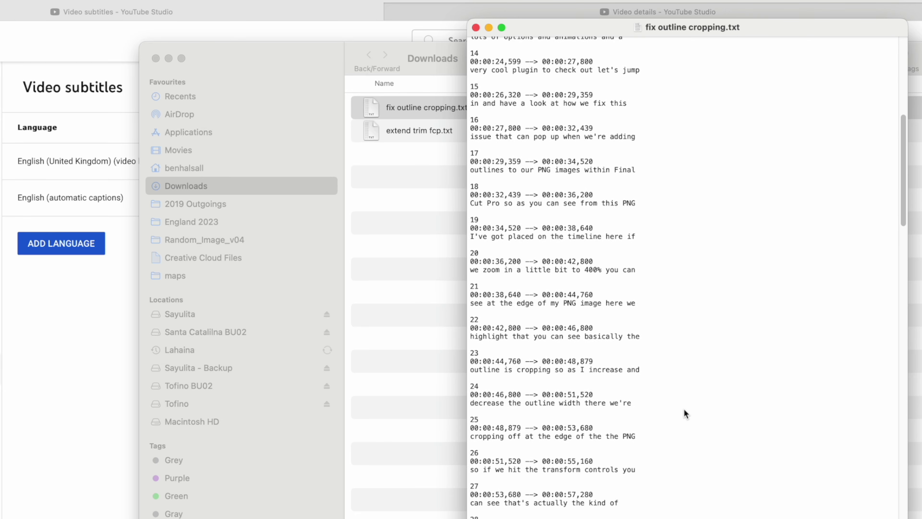
scroll(683, 408, down, 13)
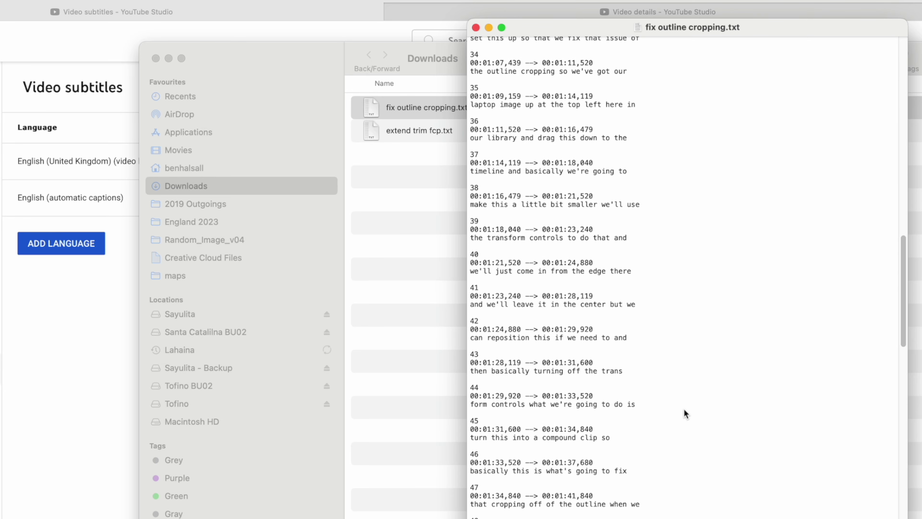
click(684, 380)
key(super+a)
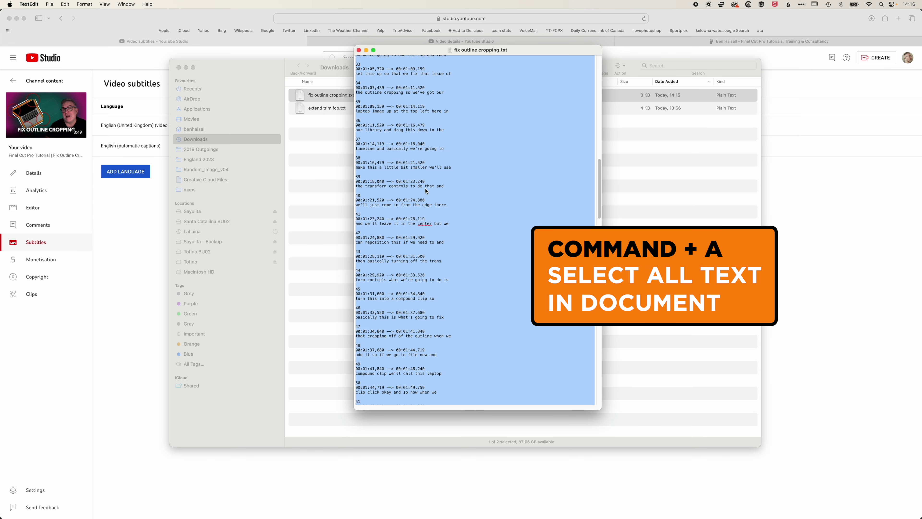
click(65, 4)
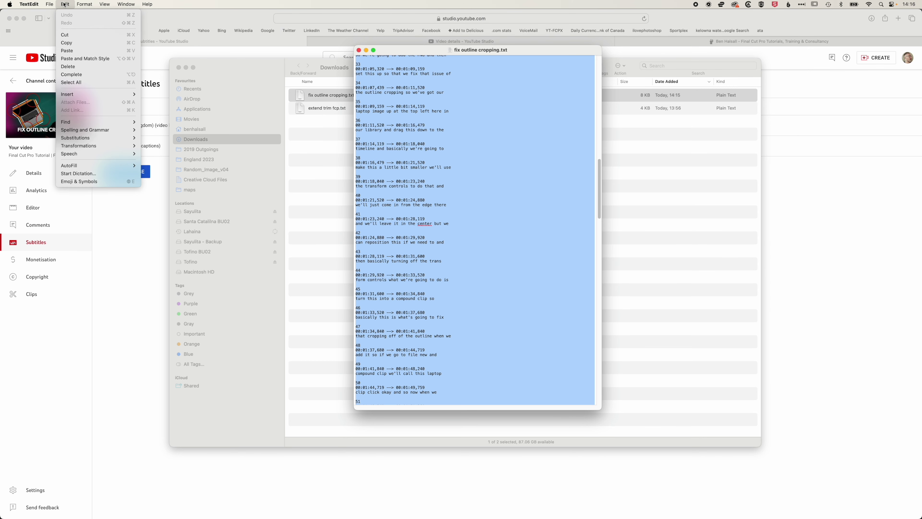
click(68, 42)
click(253, 20)
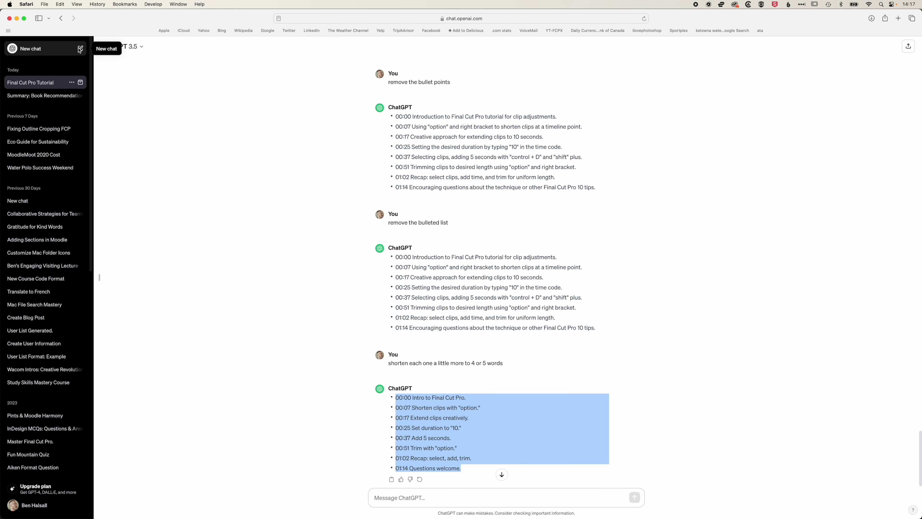
In a new chat, request 10 key points in 'MM:SS [short description]' format, transcript pasted below
click(80, 49)
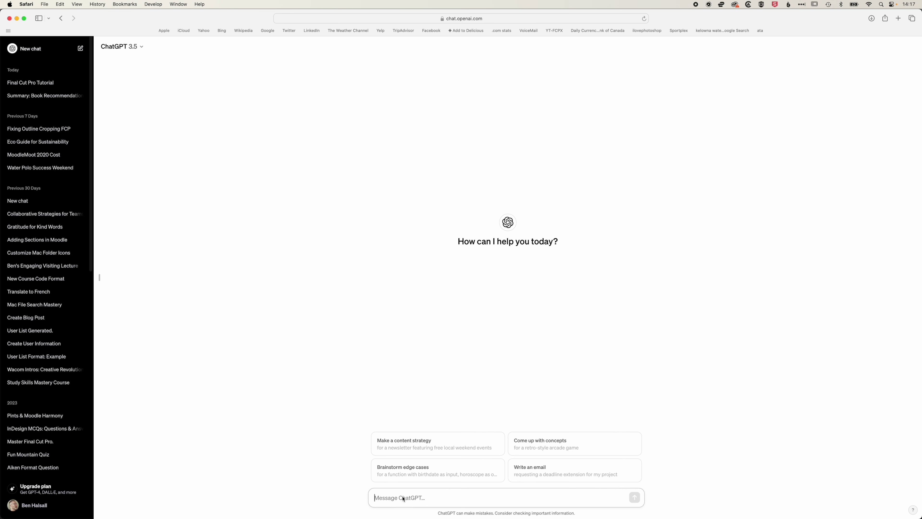
text(Create a concise list of 10 key points)
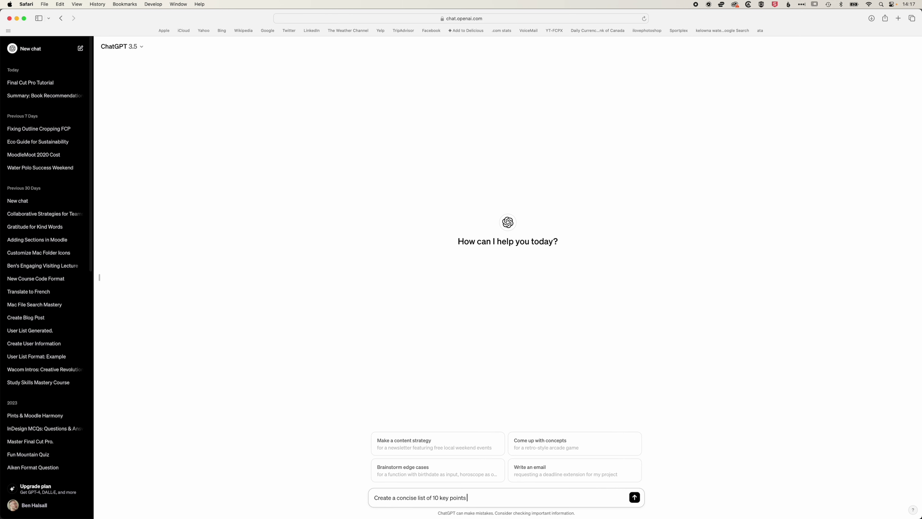
text( in this video in the format)
key(shift+Return)
key(shift+Return)
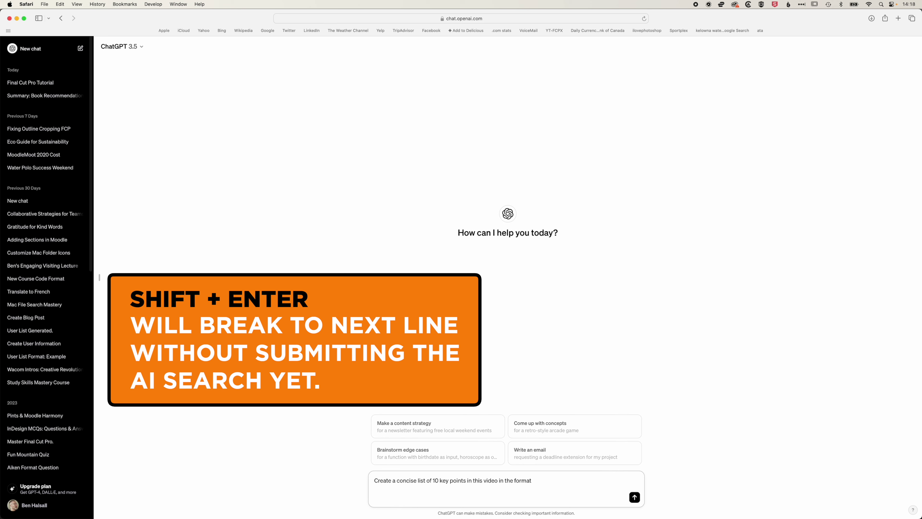
text(MM:SS [short description])
key(shift+Return)
key(shift+Return)
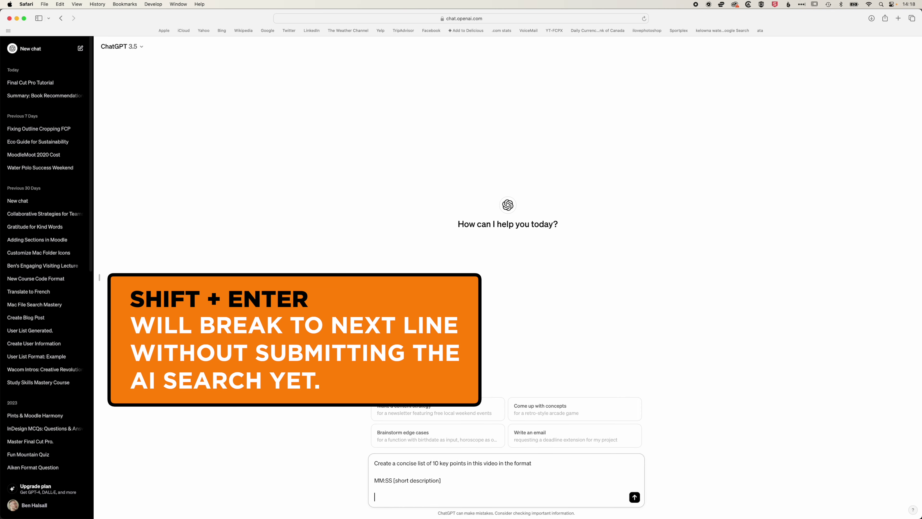
key(super+v)
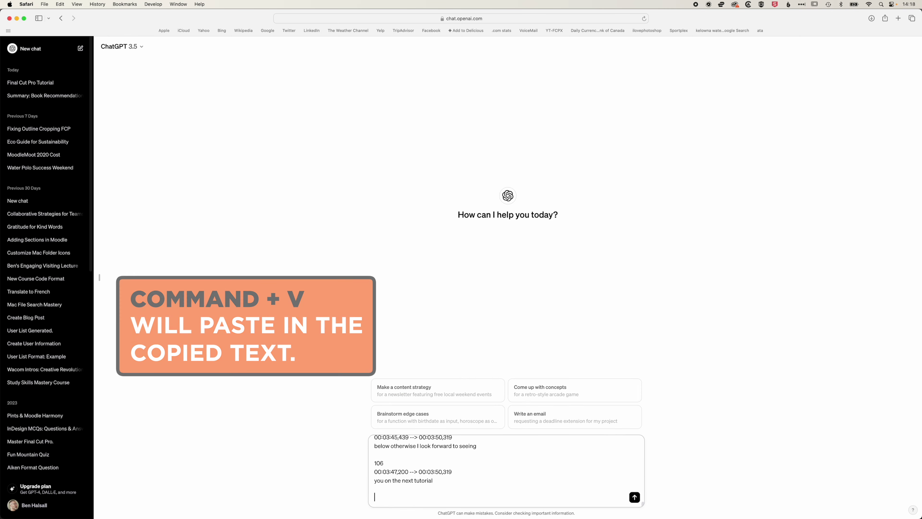
Send the transcript prompt, then ask to keep 8 key points with start times only
key(Return)
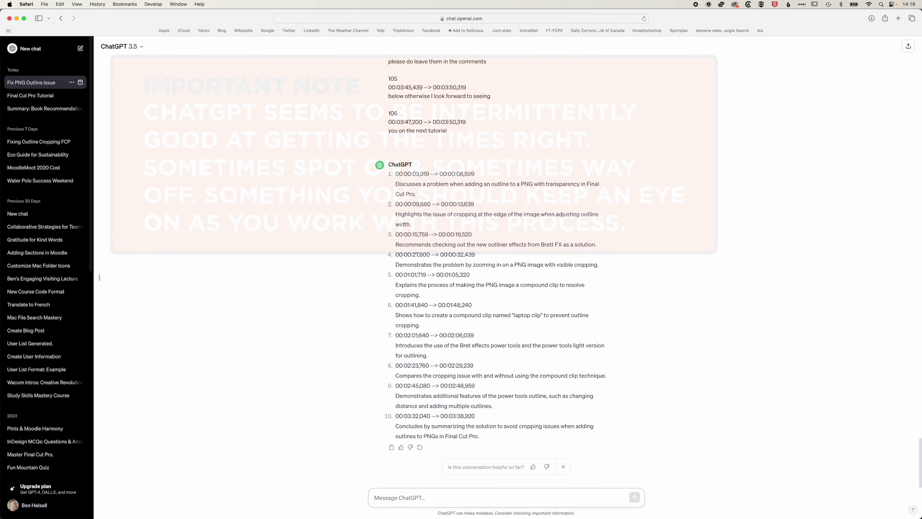
scroll(513, 378, up, 1)
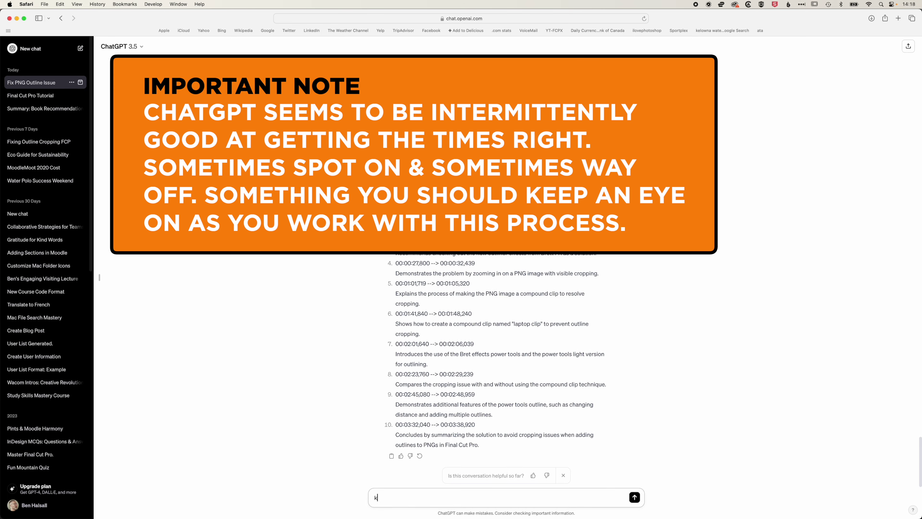
text(keep this to 8 key points and only include the star)
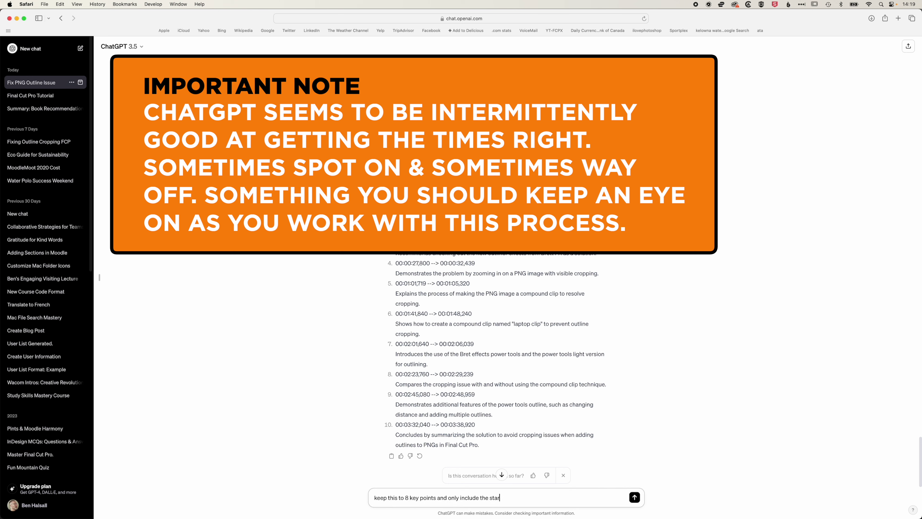
text(t time)
key(Return)
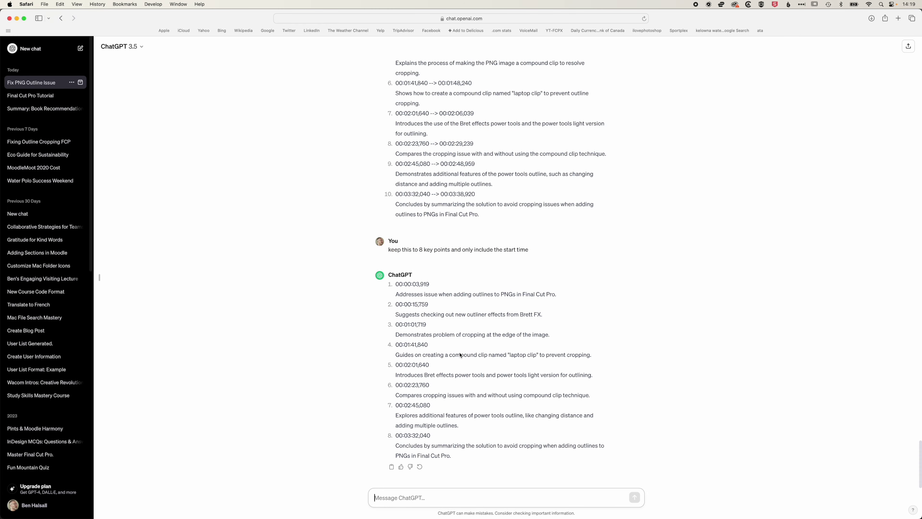
Ask for 6–7 word descriptions, all times converted to mm:ss, and the leading 0 removed
text(shorten th)
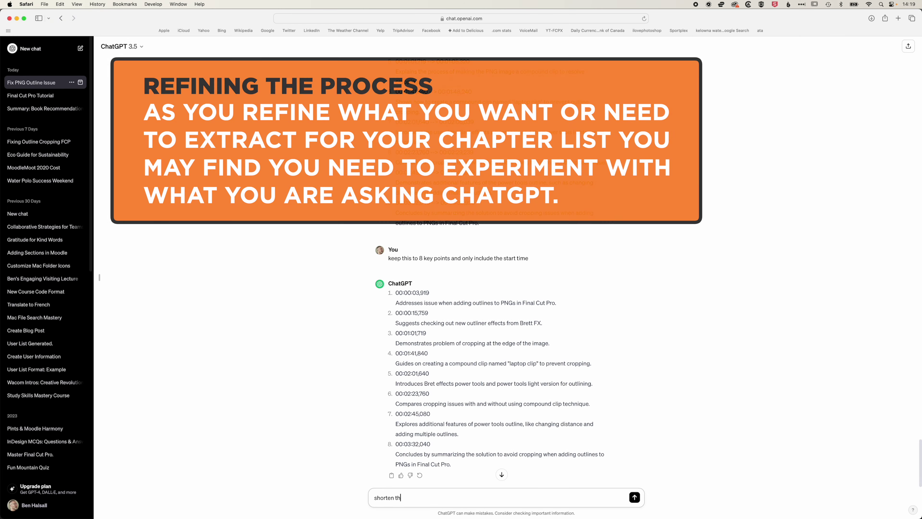
text(e description 6)
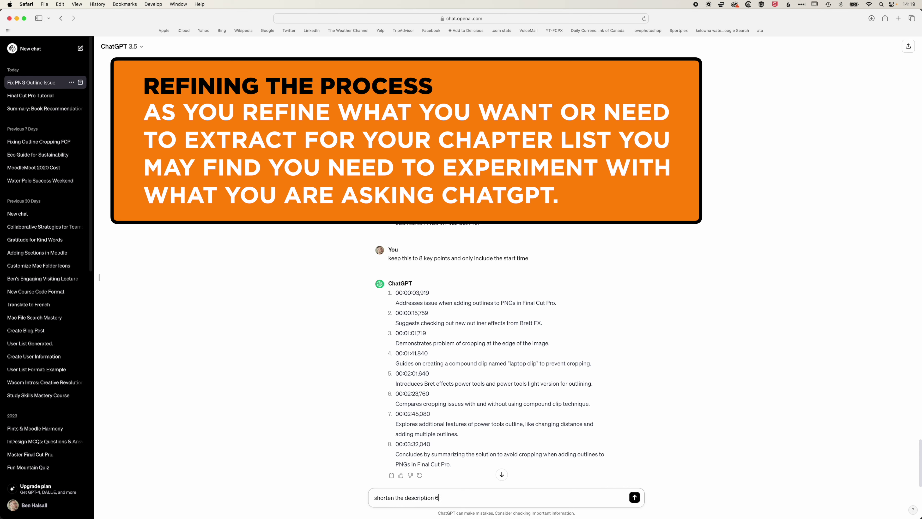
text( or 7 words)
key(Return)
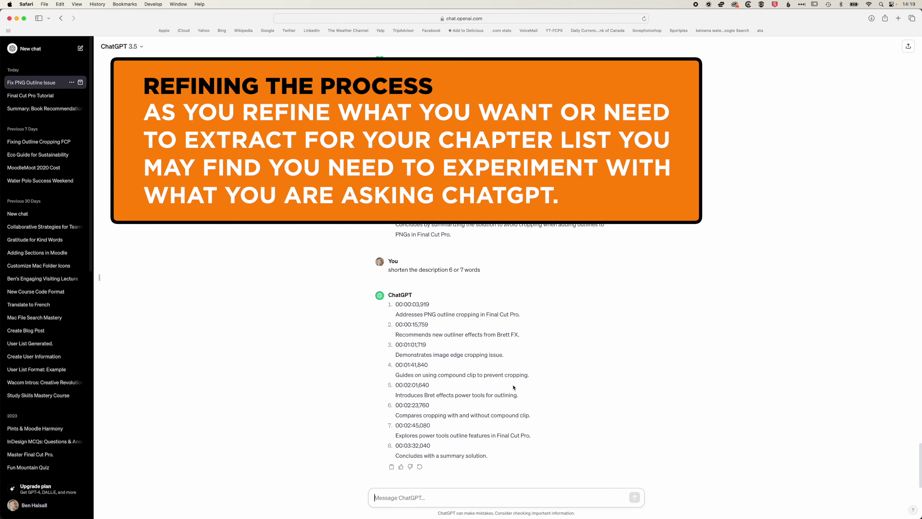
text(con)
scroll(514, 387, up, 1)
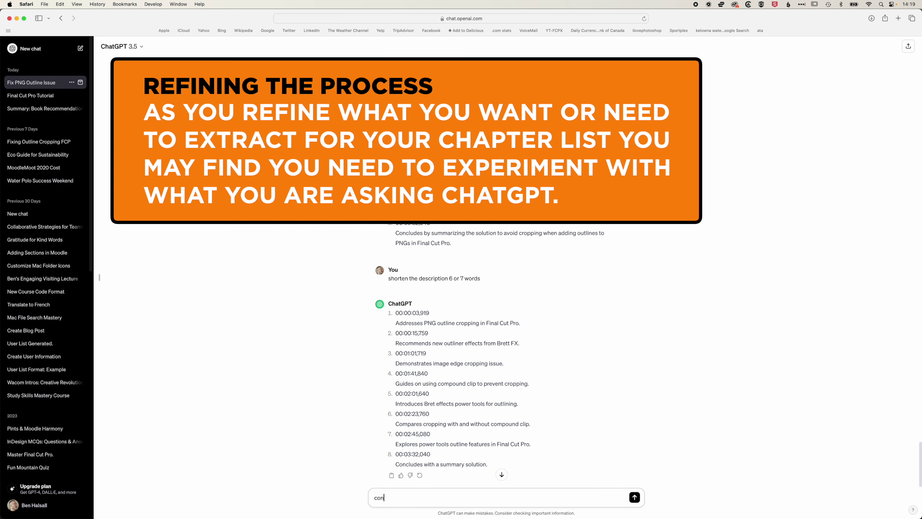
text(vert all times to mm:ss)
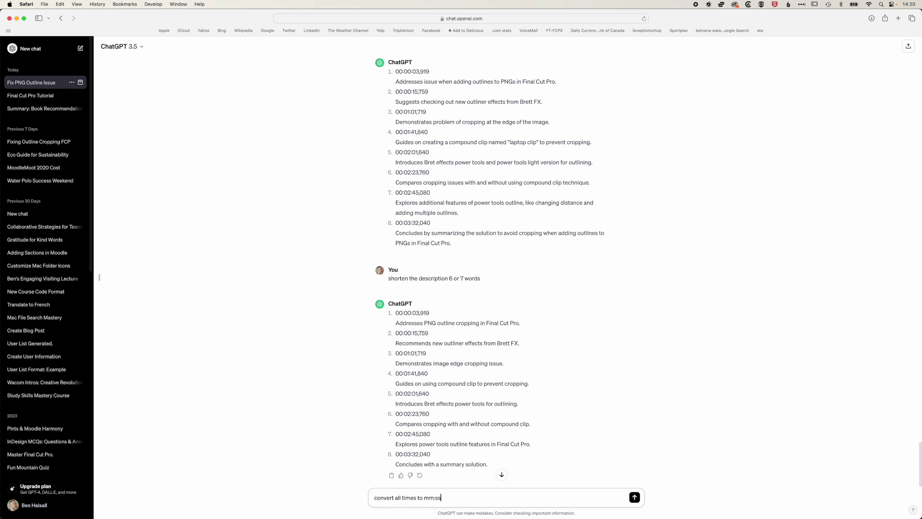
key(Return)
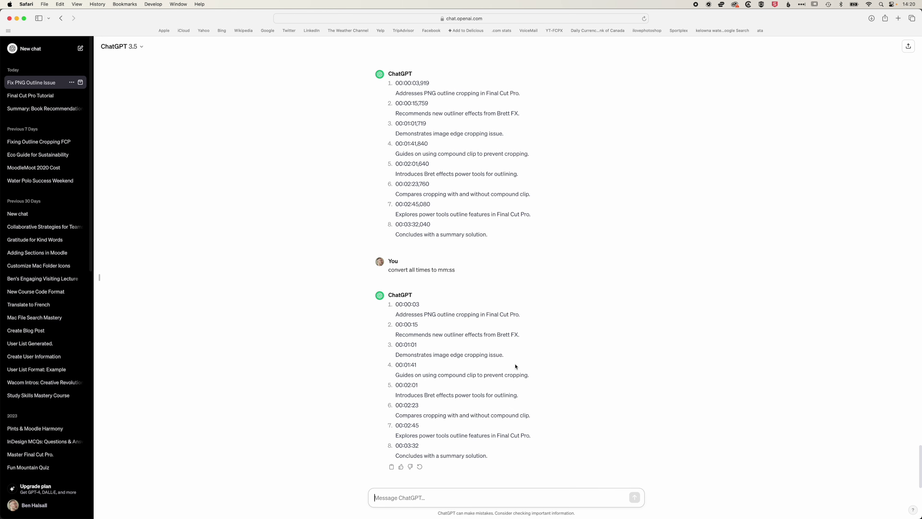
text(remo)
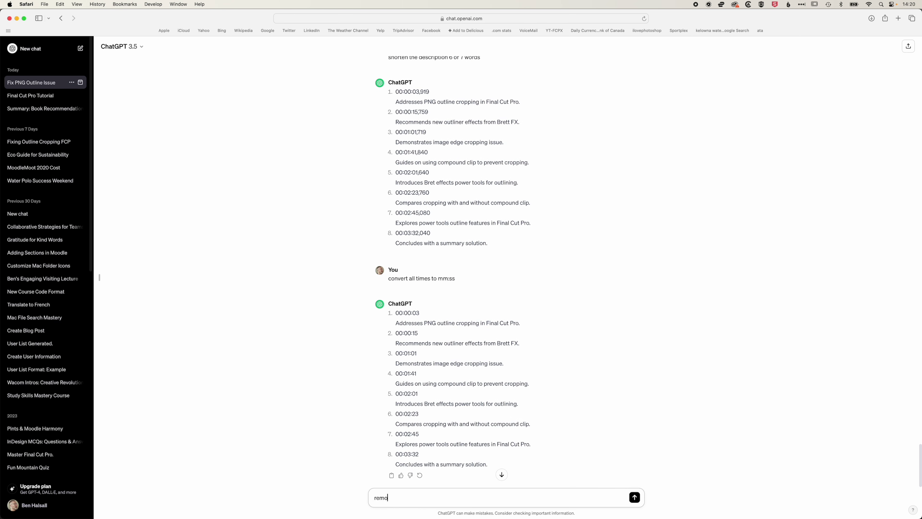
text(ve the first 0)
key(Return)
scroll(527, 346, down, 6)
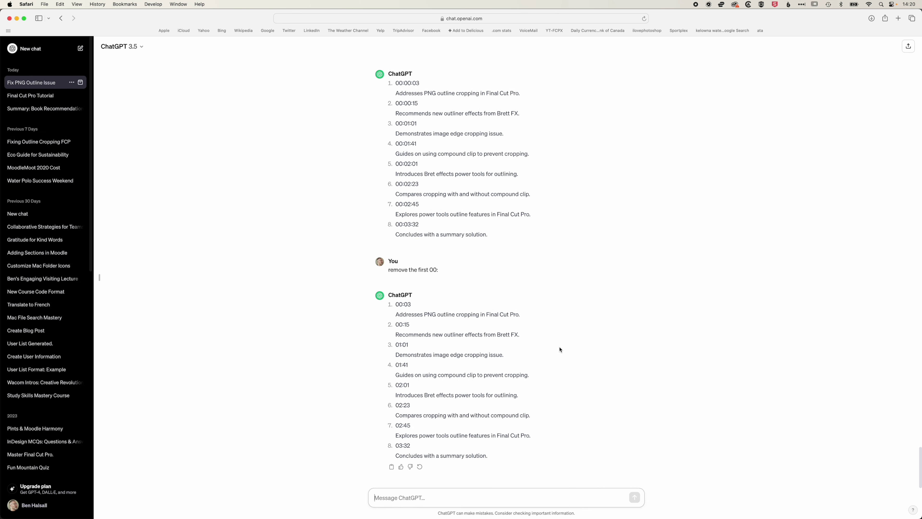
text(rem)
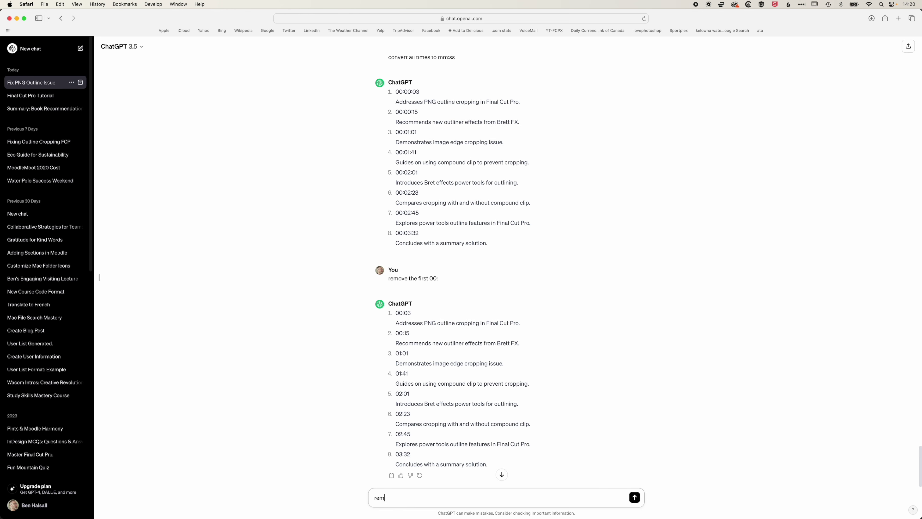
text(ove the numbered list)
Ask to drop the numbering, put each chapter on one line, and keep the time first
key(Return)
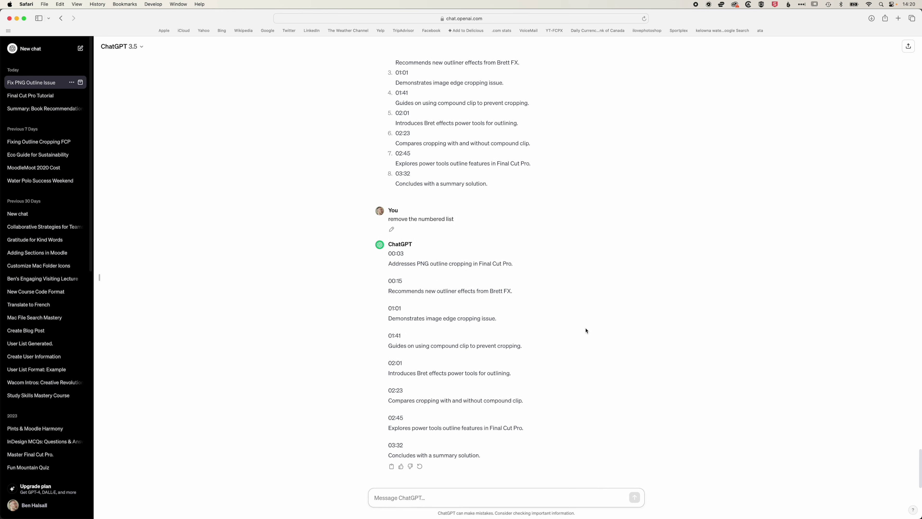
text(keep)
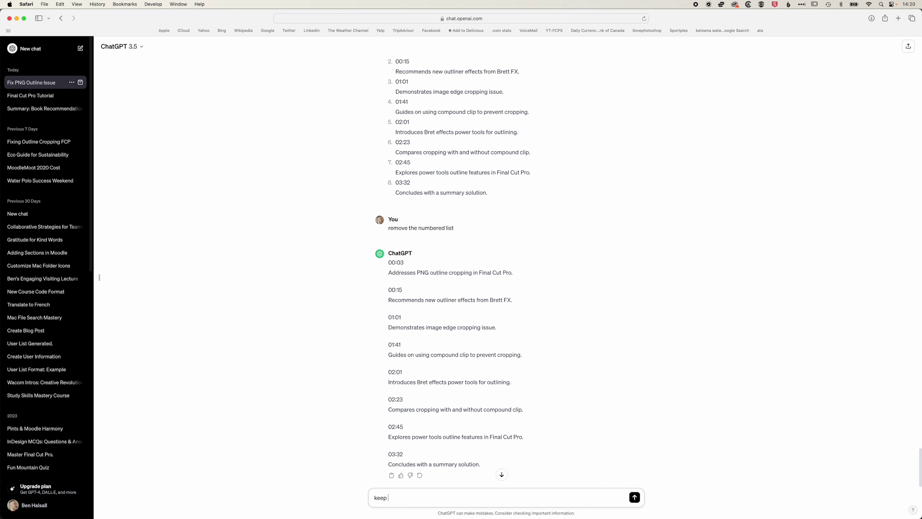
text( everything on one line)
key(Return)
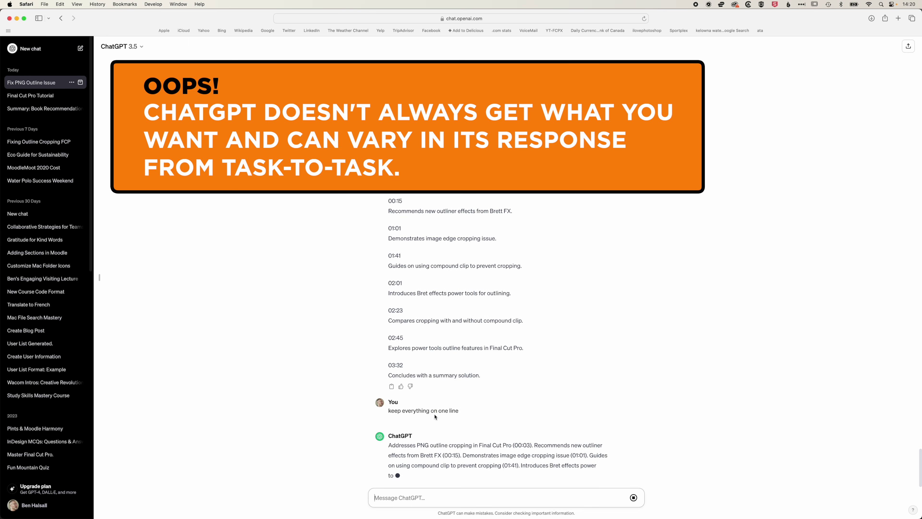
text(keep each item o)
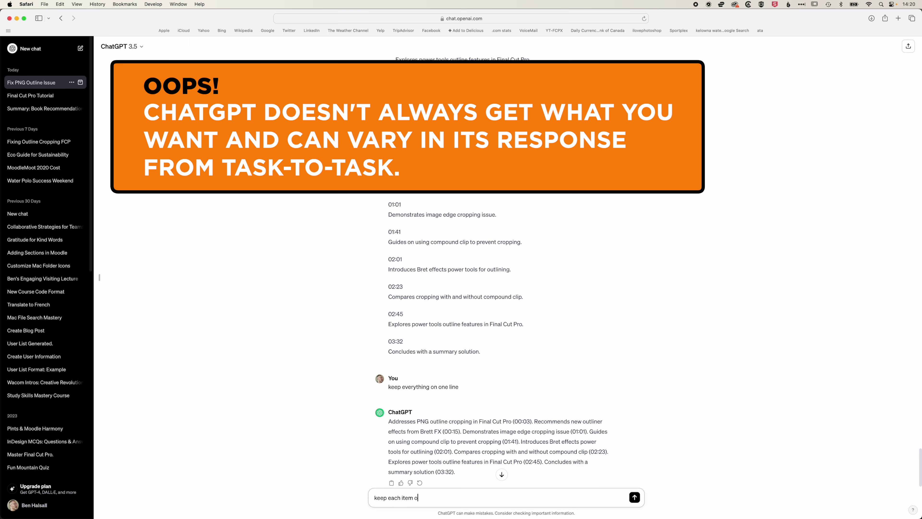
text(n one line)
key(Return)
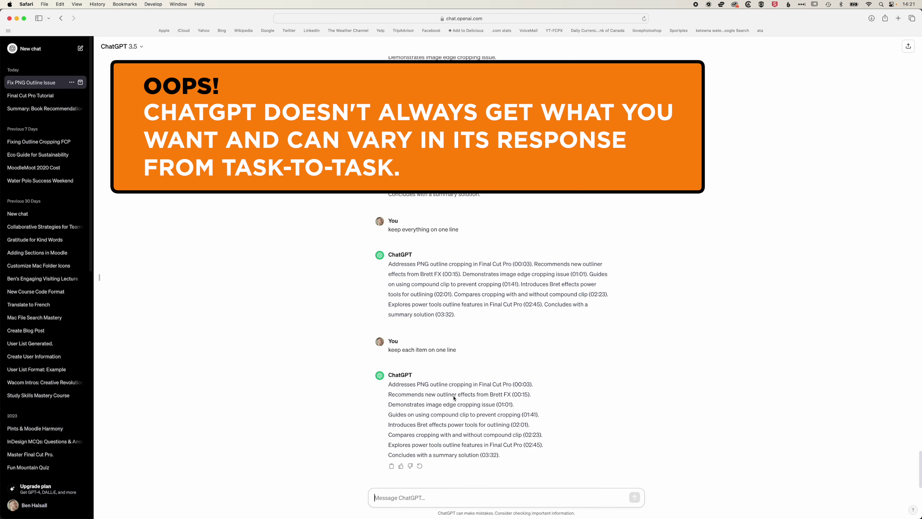
text(keep number at start)
key(Return)
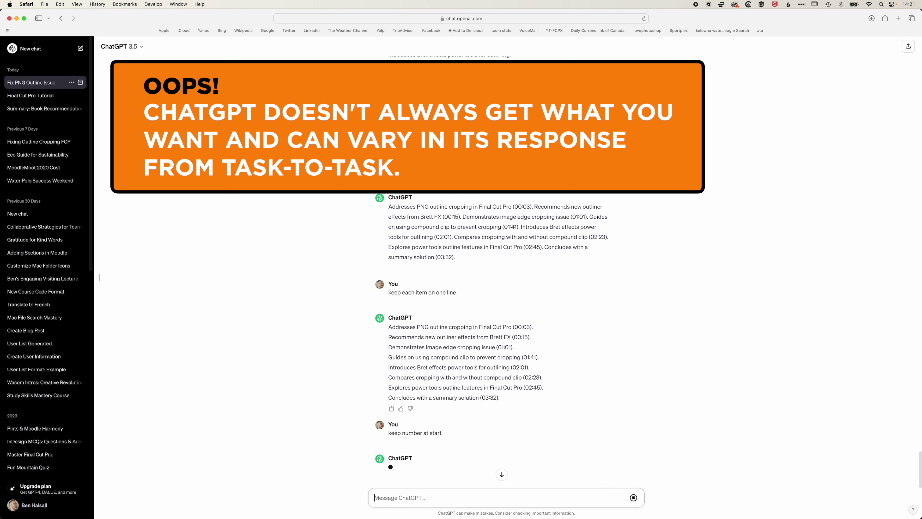
scroll(480, 331, up, 10)
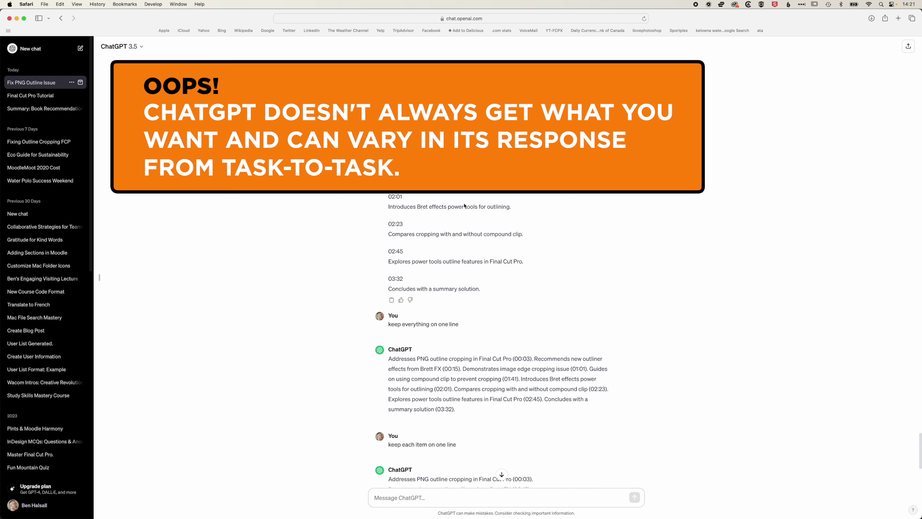
Ask ChatGPT to remove the line break between each timestamp and its description
drag(466, 216, 487, 291)
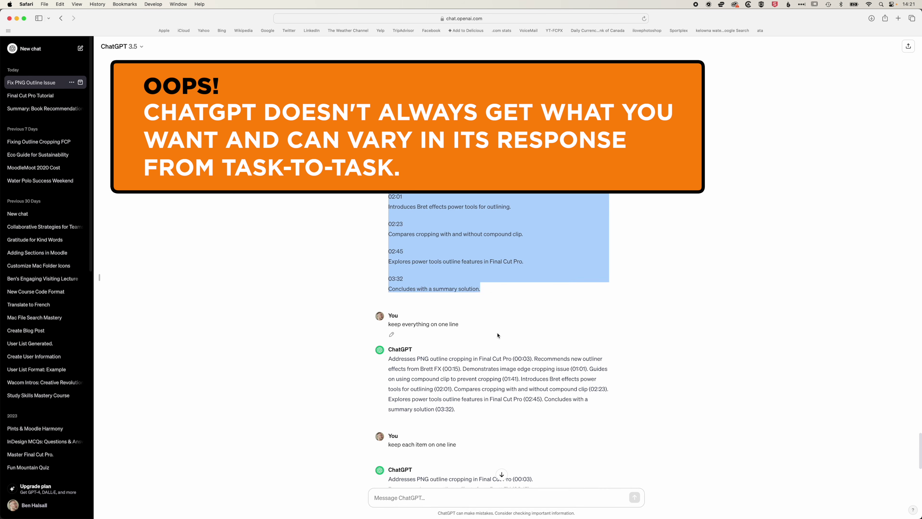
scroll(472, 400, down, 10)
click(438, 503)
text(remove the li)
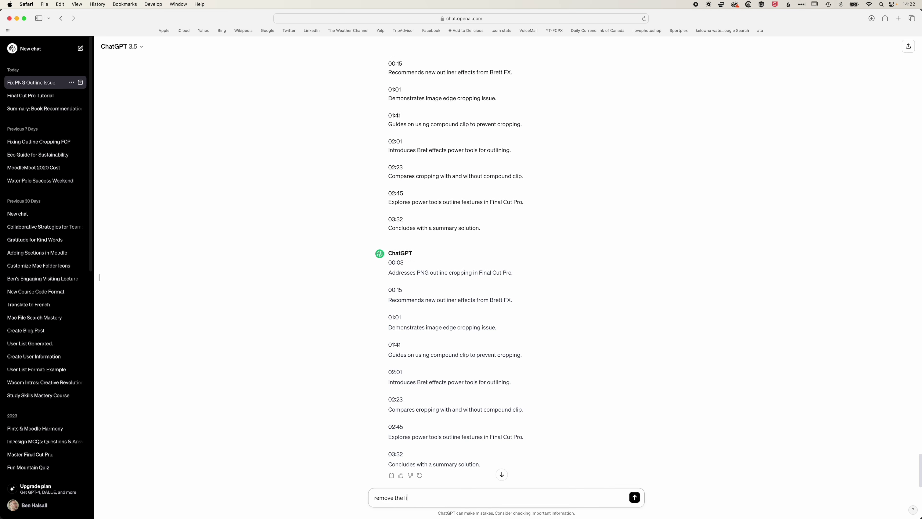
text(ne break between the number and description)
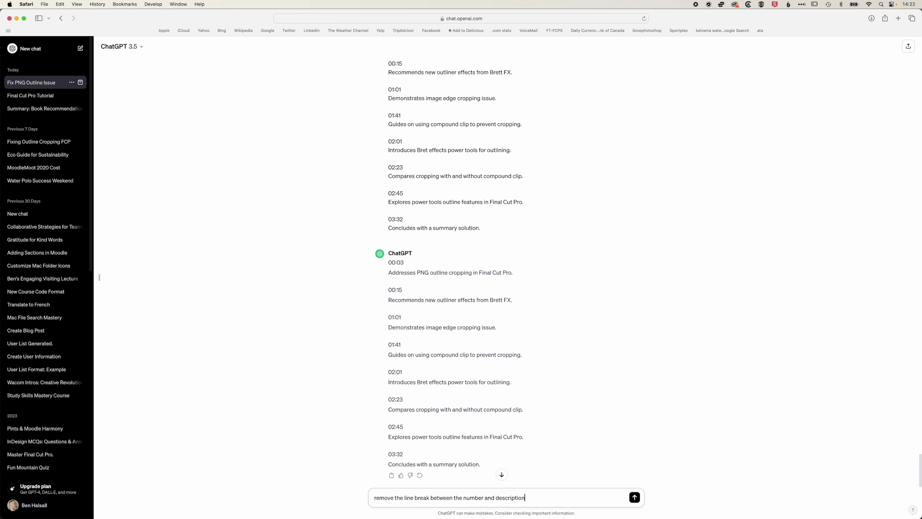
key(Return)
Copy the eight-line reformatted chapter list from the reply
scroll(469, 417, down, 2)
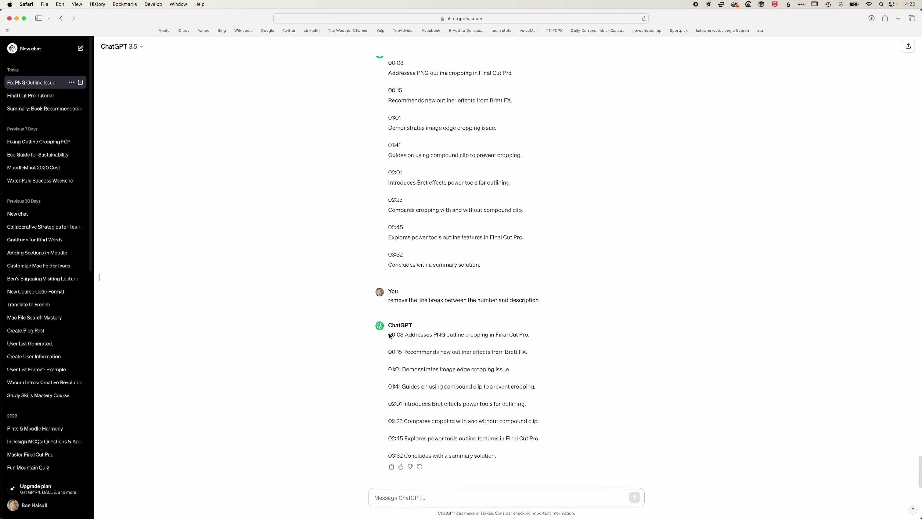
drag(390, 335, 507, 457)
key(super+c)
Paste the chapter list into a new TextEdit document and enlarge the text to 23 pt
key(super+Tab)
key(super+n)
drag(287, 78, 513, 76)
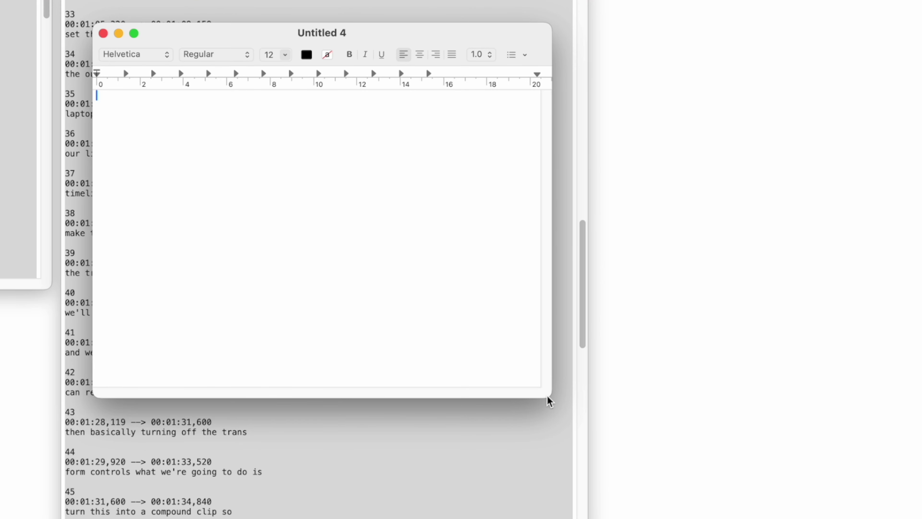
drag(581, 242, 687, 313)
key(super+v)
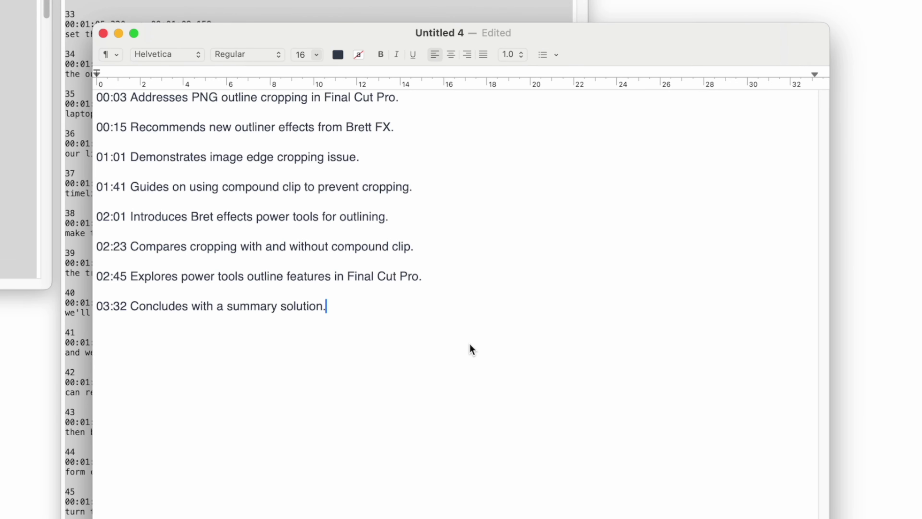
key(super+a)
key(super+plus)
key(super+plus)
key(super+plus)
key(super+plus)
key(super+plus)
key(super+plus)
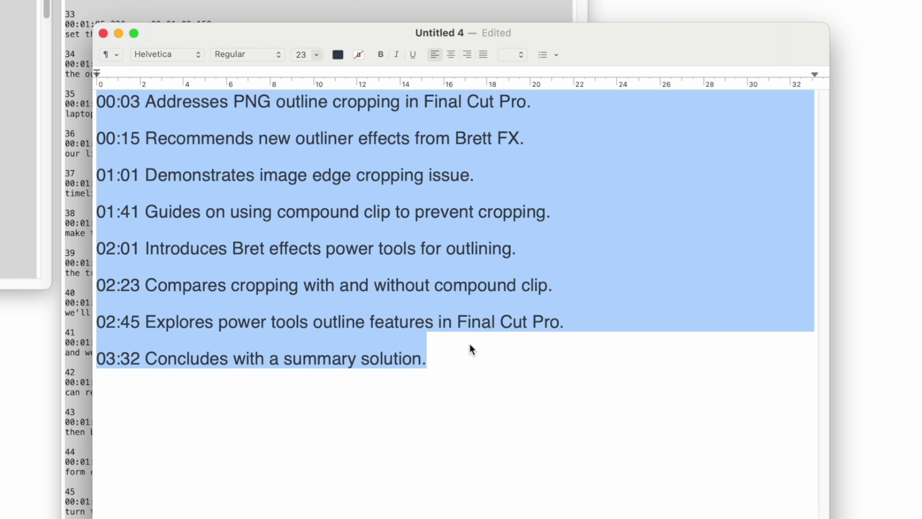
click(470, 345)
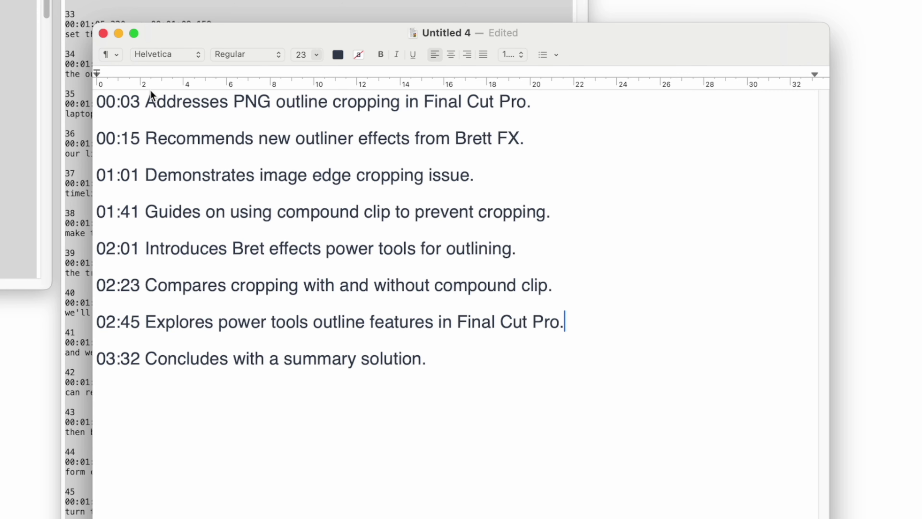
Change the first chapter to '00:00 Video Intro' and line two to 'Check out new Outline FX'
click(139, 103)
key(BackSpace)
text(0)
drag(146, 103, 534, 109)
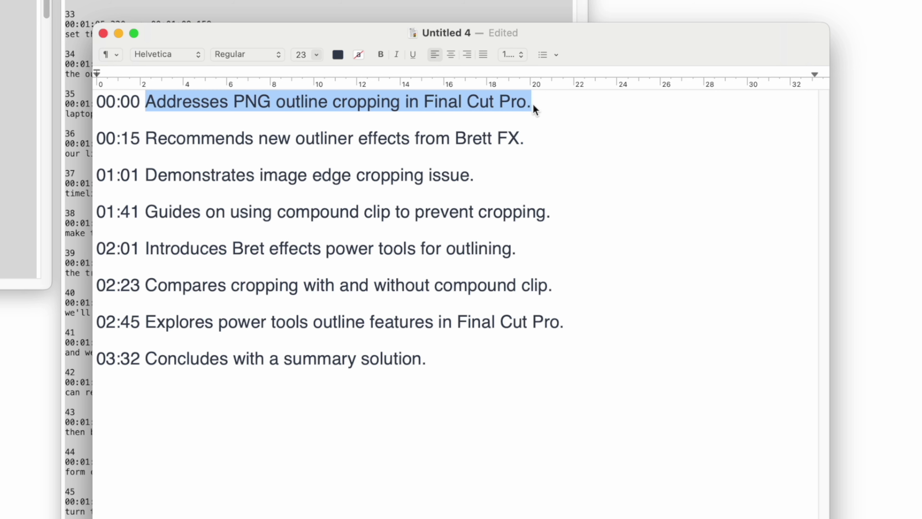
text(Video Intro)
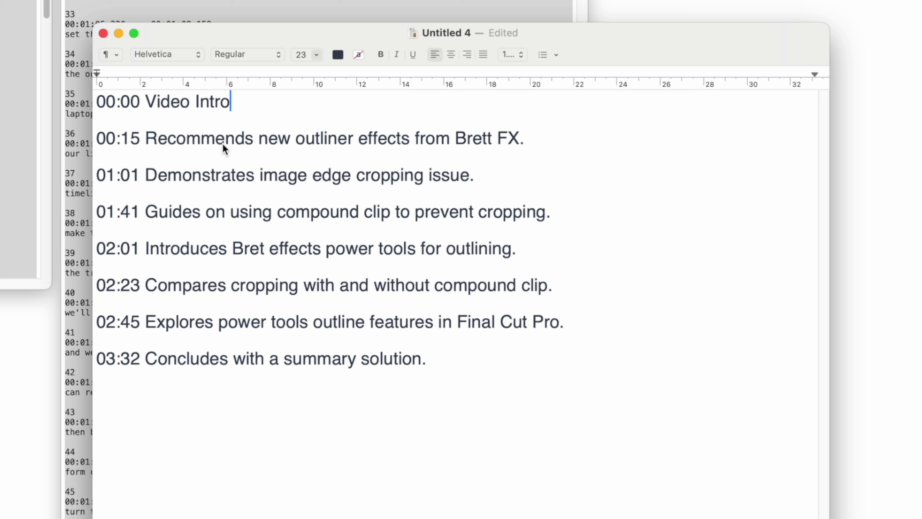
drag(145, 140, 256, 144)
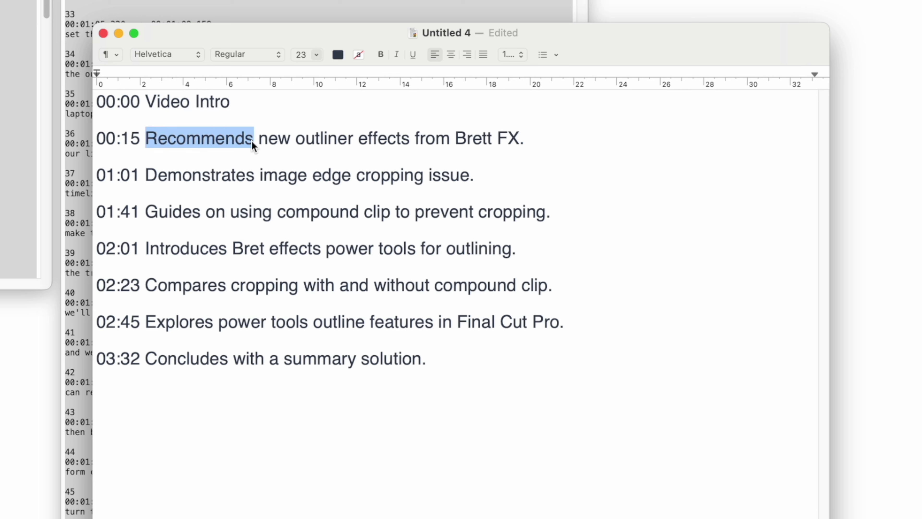
text(Check out)
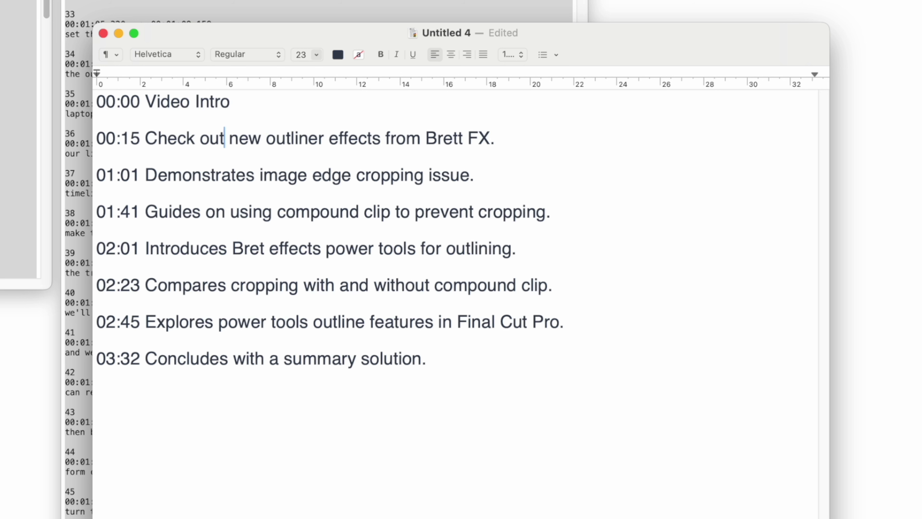
drag(267, 143, 385, 145)
text(Outline FX)
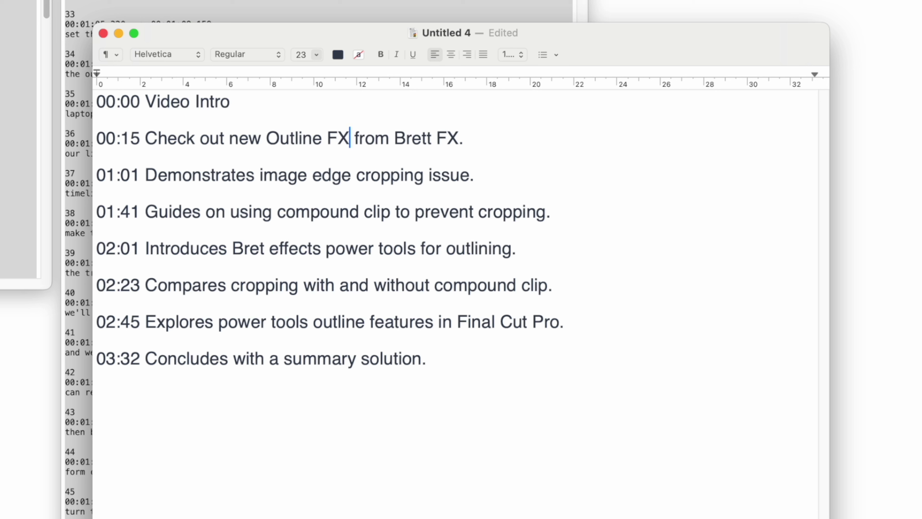
Correct the 00:15 chapter to read 'BretFX' with no trailing period
click(432, 127)
key(BackSpace)
click(465, 138)
key(BackSpace)
click(442, 138)
key(BackSpace)
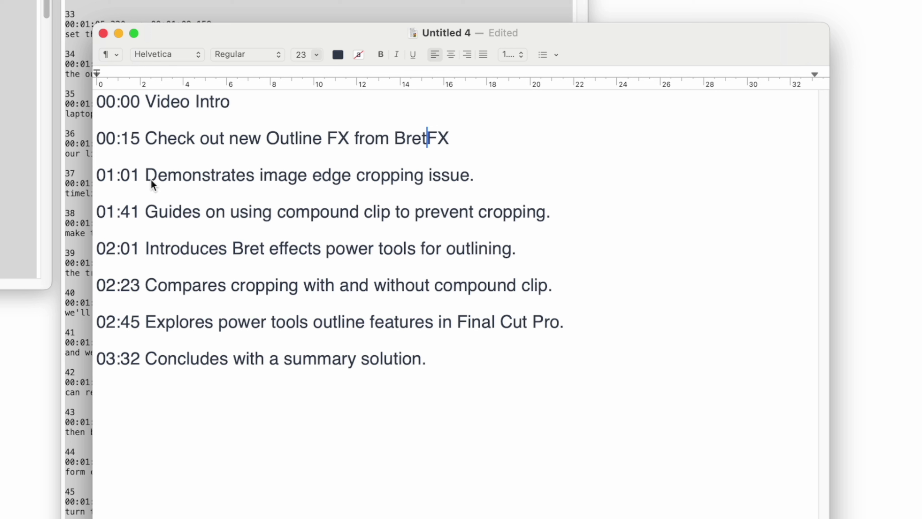
Delete the trailing periods from the 01:01 and 01:41 chapter titles
click(486, 181)
key(BackSpace)
click(561, 216)
key(BackSpace)
Change the 02:01 chapter to 'BretFX Power Tools' and remove its trailing period
drag(266, 253, 322, 255)
text(FX)
key(Right)
key(Right)
key(BackSpace)
text(P)
key(Right)
key(Right)
key(Right)
key(Right)
key(Right)
key(Right)
key(BackSpace)
text(T)
click(497, 253)
key(BackSpace)
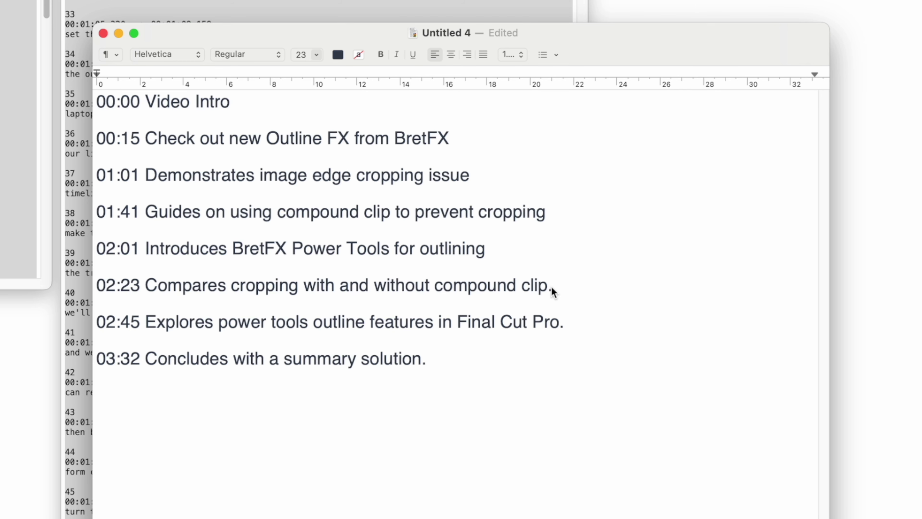
Make 02:23 'Cropping with and without compound clip' and 02:45 use 'Power Tools', without periods
click(558, 291)
key(BackSpace)
drag(240, 291, 175, 291)
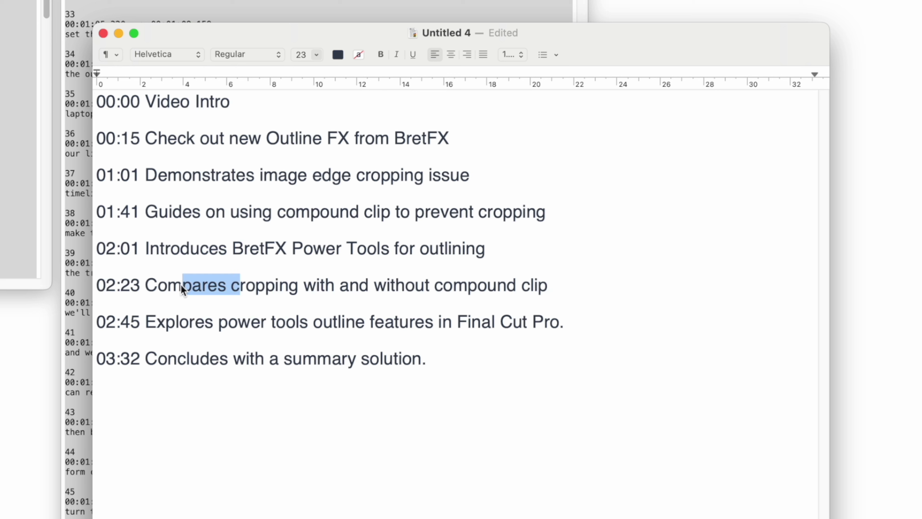
text(C)
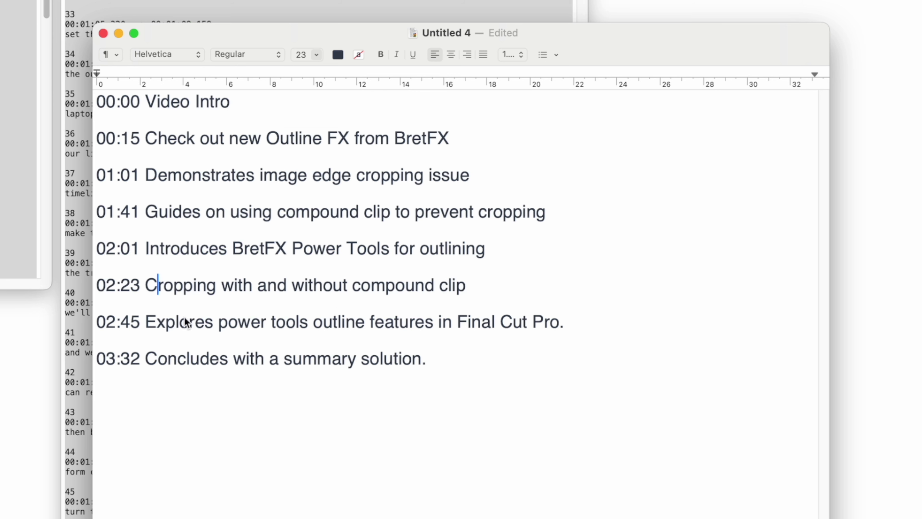
drag(219, 326, 296, 331)
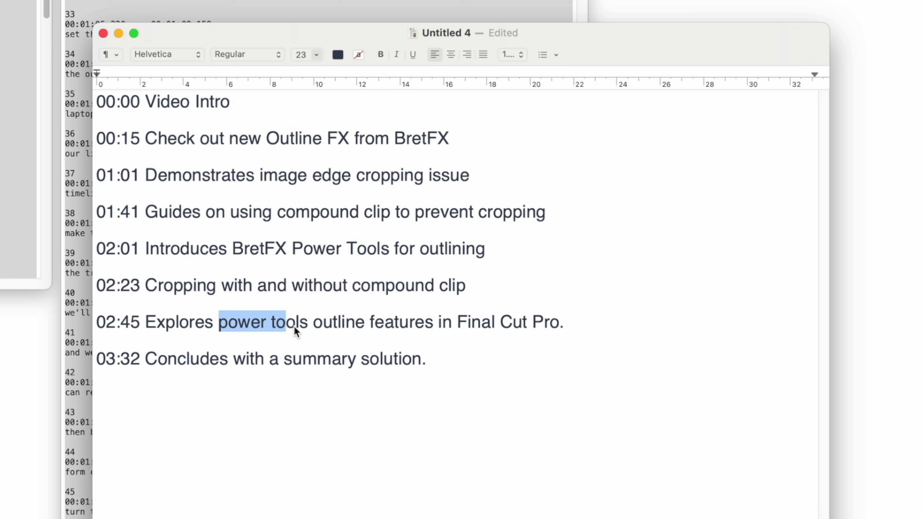
text(Powe)
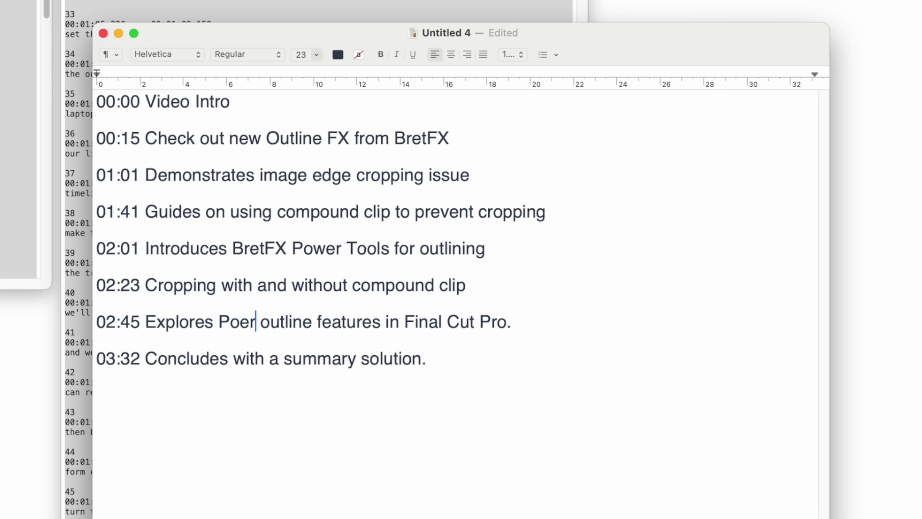
text(r Tools)
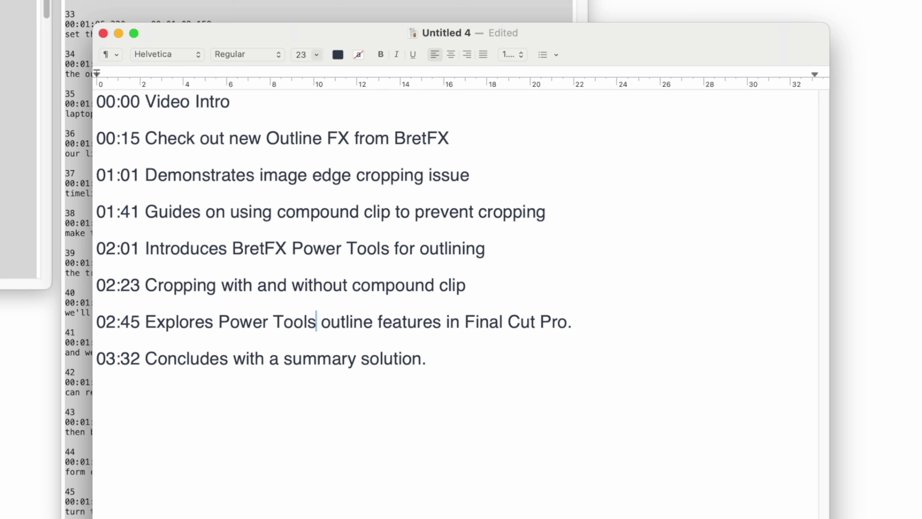
click(584, 322)
key(BackSpace)
Rename the 03:32 chapter to 'Wrap up' and copy the whole chapter list
drag(423, 362, 147, 357)
text(Wrap )
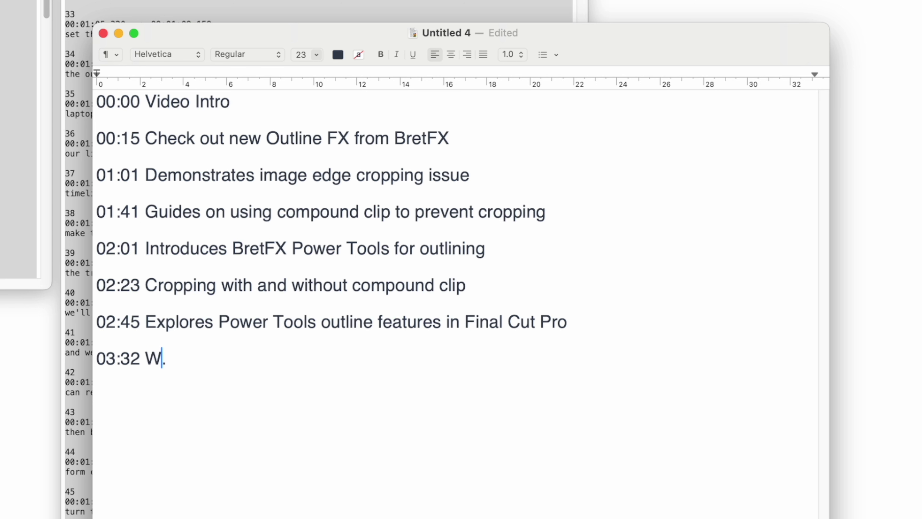
text(up)
key(Delete)
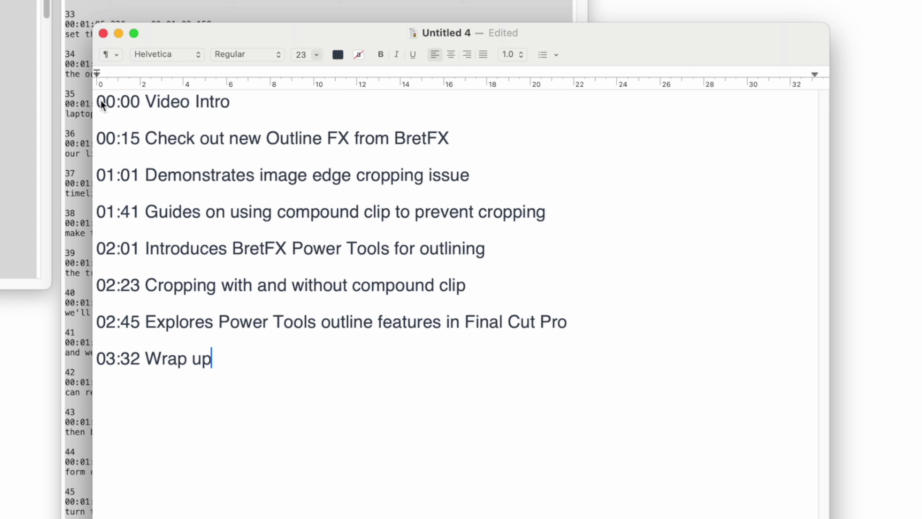
drag(98, 96, 222, 417)
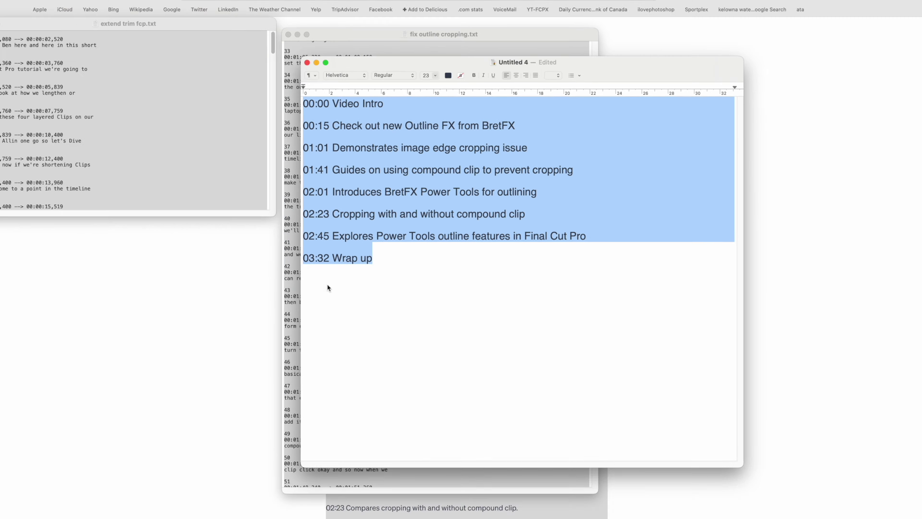
key(super+c)
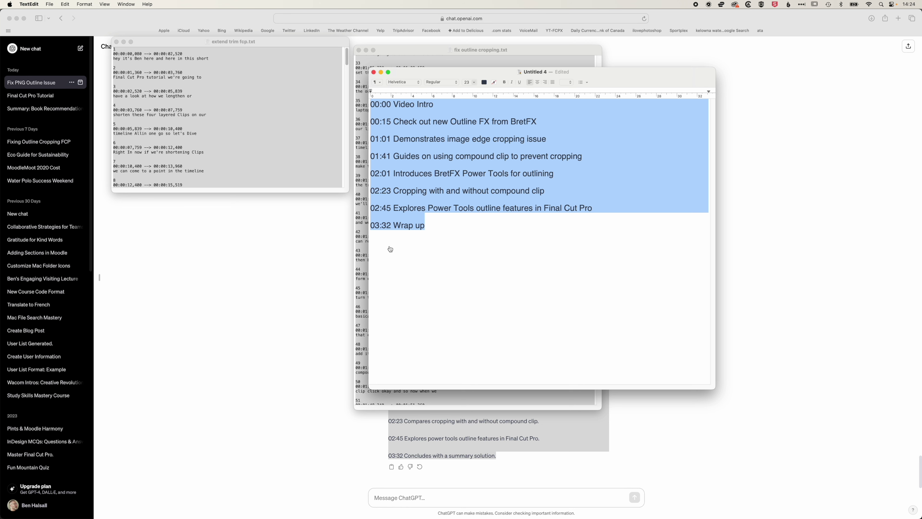
In YouTube Studio, open the video's Details and place the cursor at the description's end
key(super+Tab)
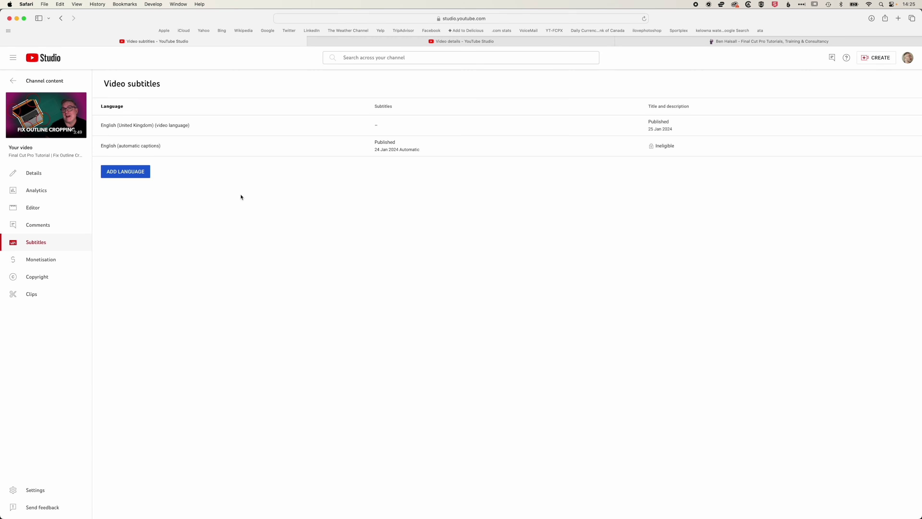
click(33, 174)
click(250, 211)
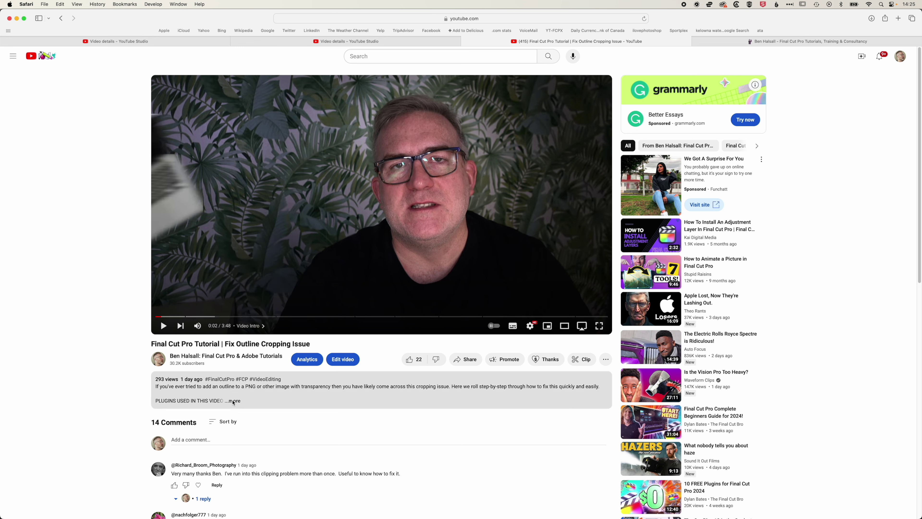
Expand the watch page description and scroll to the timestamps and eight-thumbnail Chapters row
click(234, 401)
scroll(166, 406, down, 2)
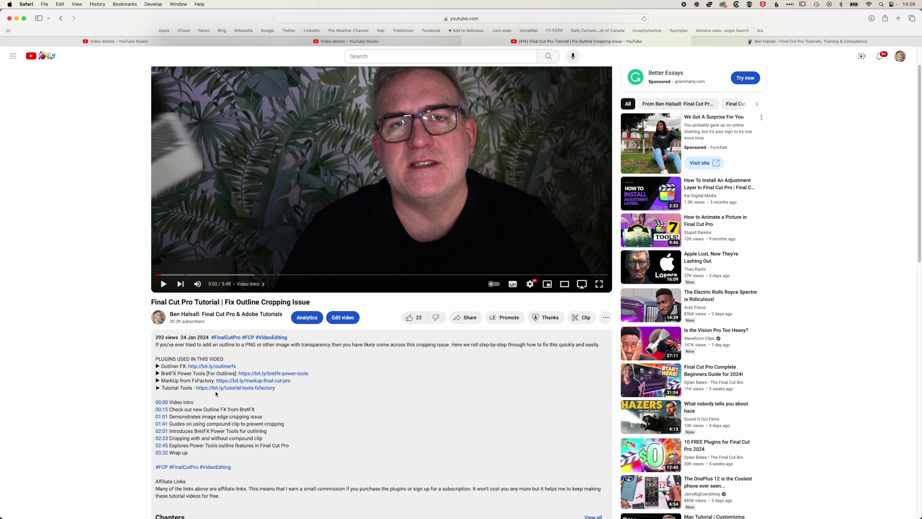
scroll(216, 393, down, 3)
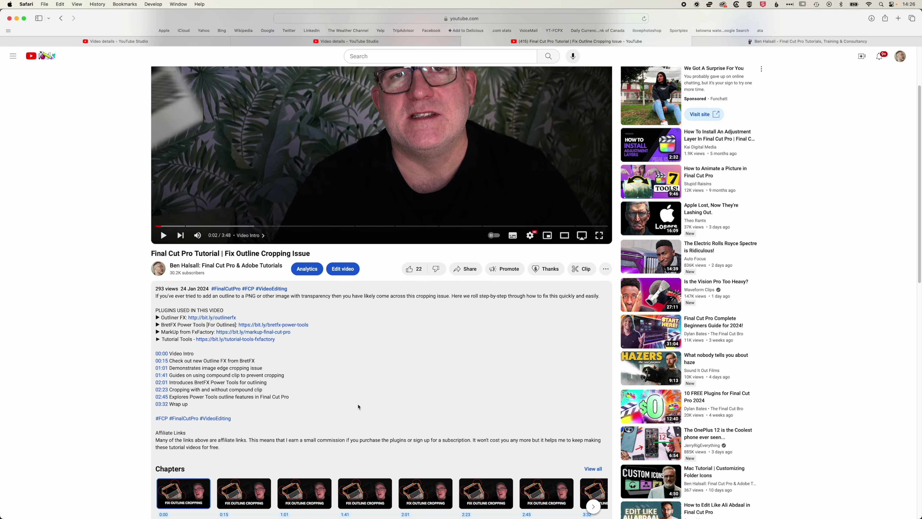
scroll(358, 407, down, 4)
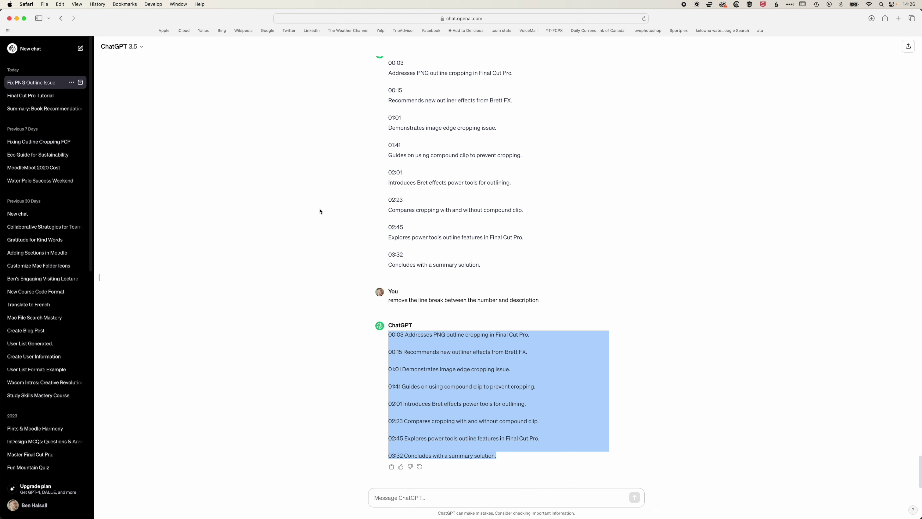
Bring up the fix outline cropping.txt transcript in TextEdit
click(320, 211)
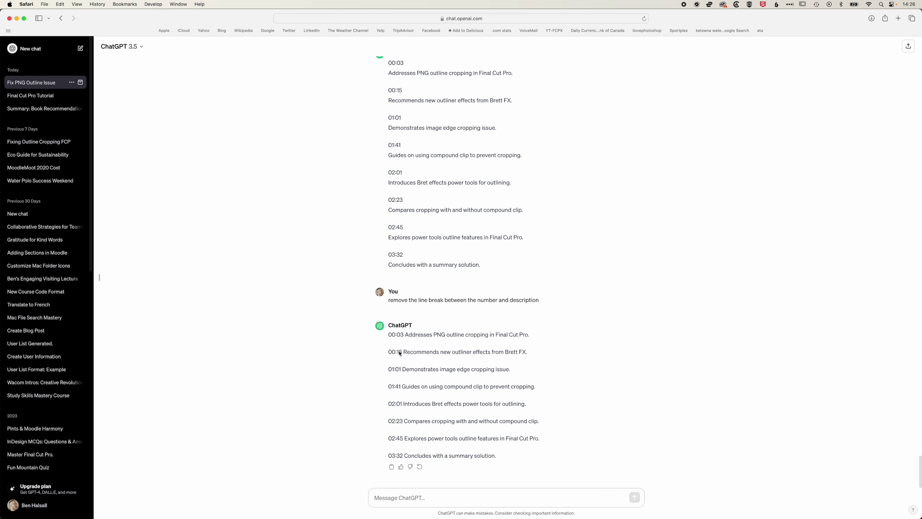
key(super+Tab)
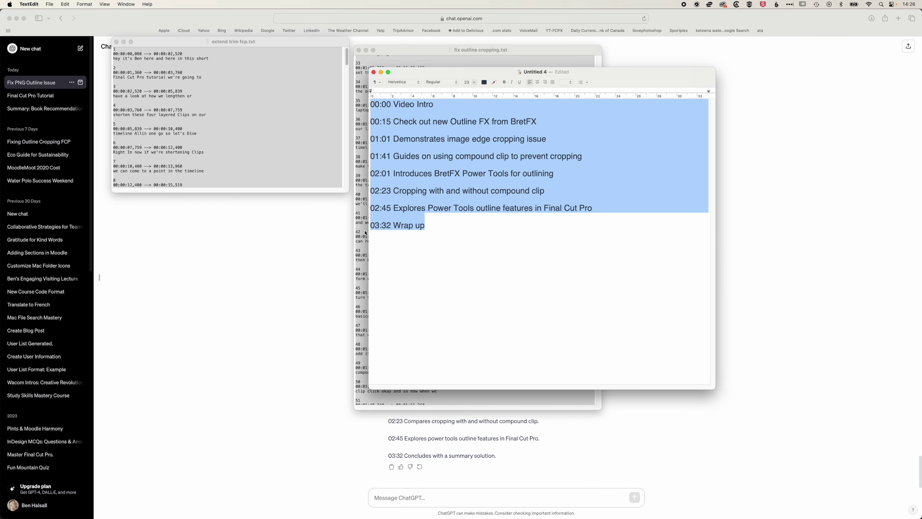
click(366, 232)
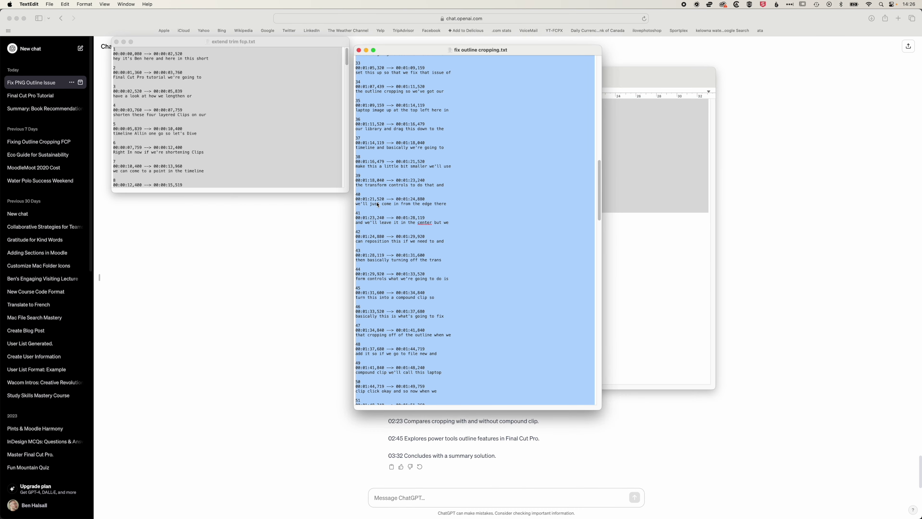
Send ChatGPT 'write a blog post based on this transcript' with the transcript pasted below
click(310, 477)
click(427, 496)
text(write a blog post)
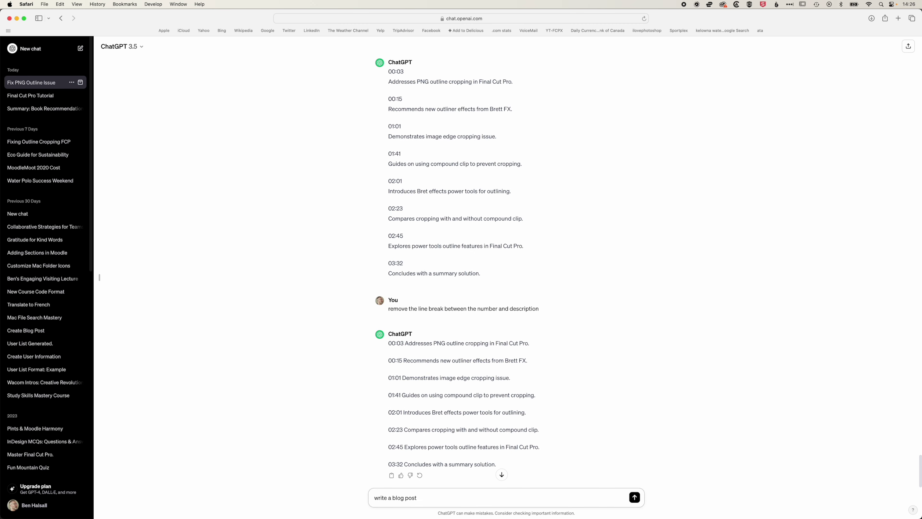
text( based on this transcript)
key(shift+Return)
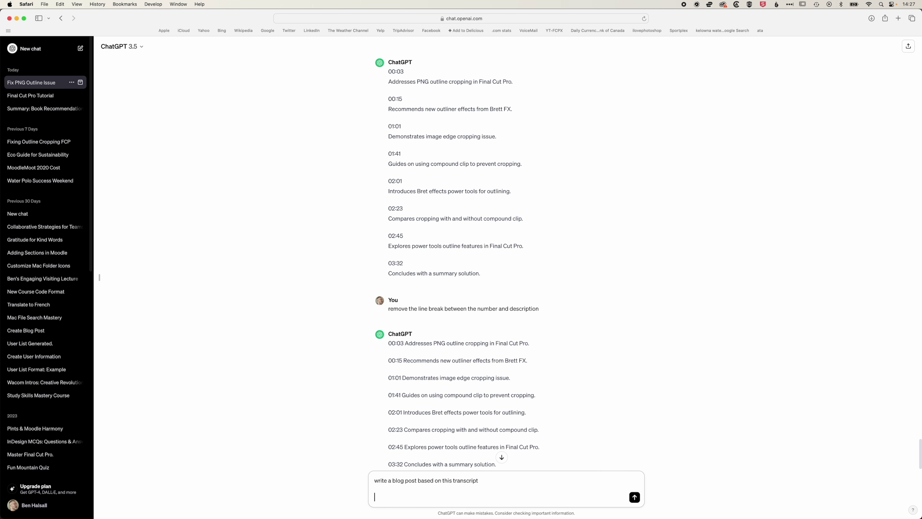
key(super+v)
key(Return)
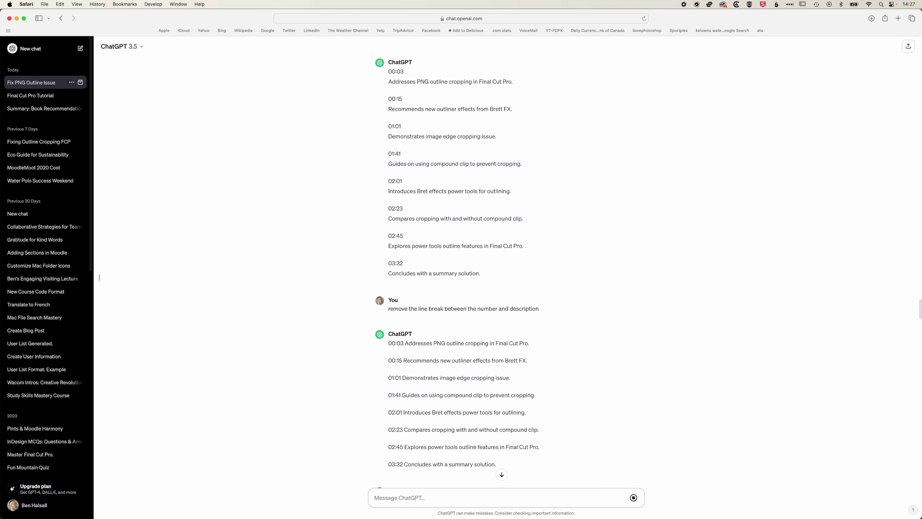
scroll(574, 395, down, 20)
scroll(574, 393, down, 20)
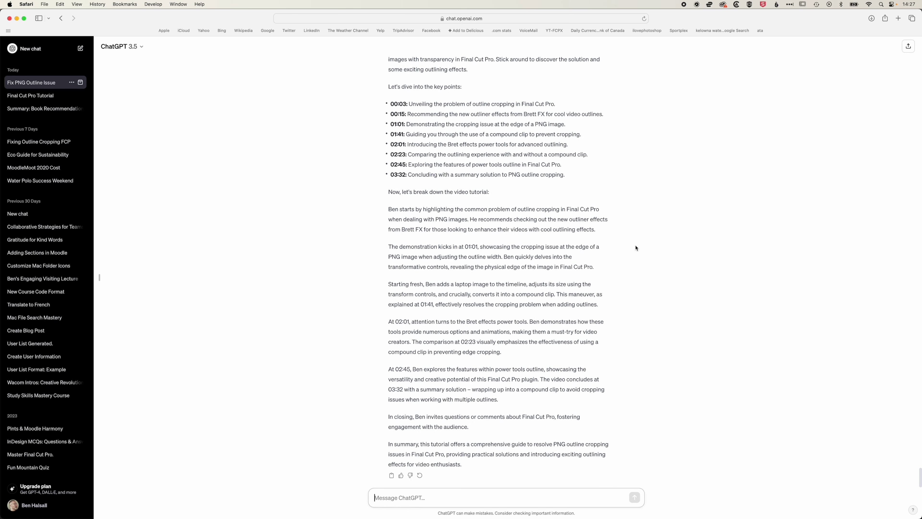
Ask ChatGPT to 'make this more concise' and review the shortened blog post
scroll(636, 248, up, 3)
scroll(527, 221, down, 5)
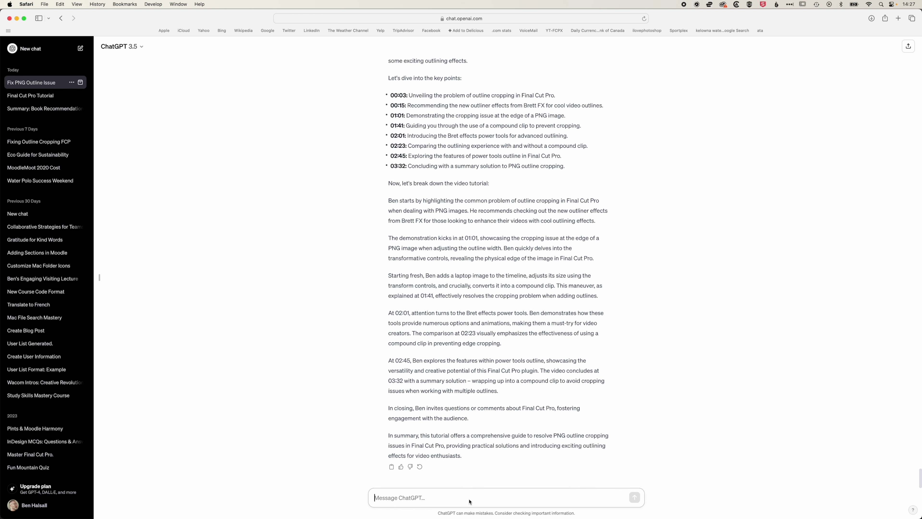
text(make m)
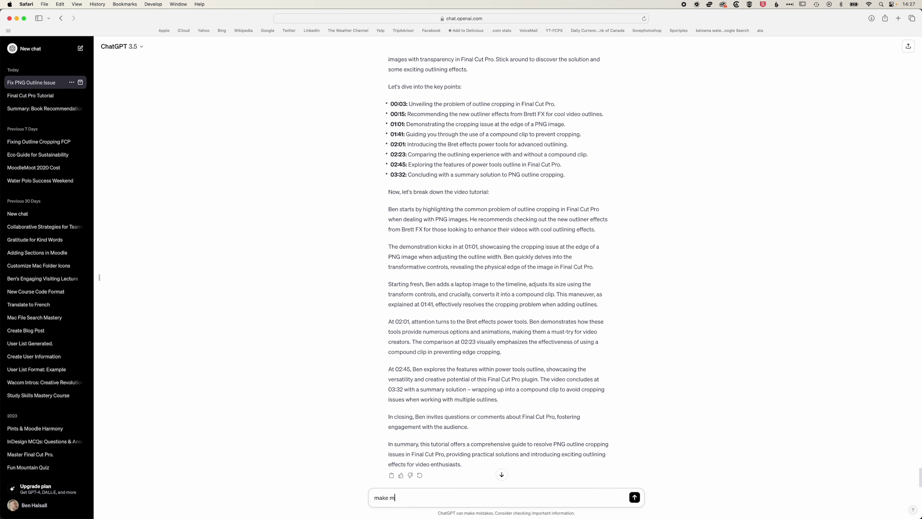
key(BackSpace)
text(this more )
text(con)
text(cise)
key(BackSpace)
text(se)
key(Return)
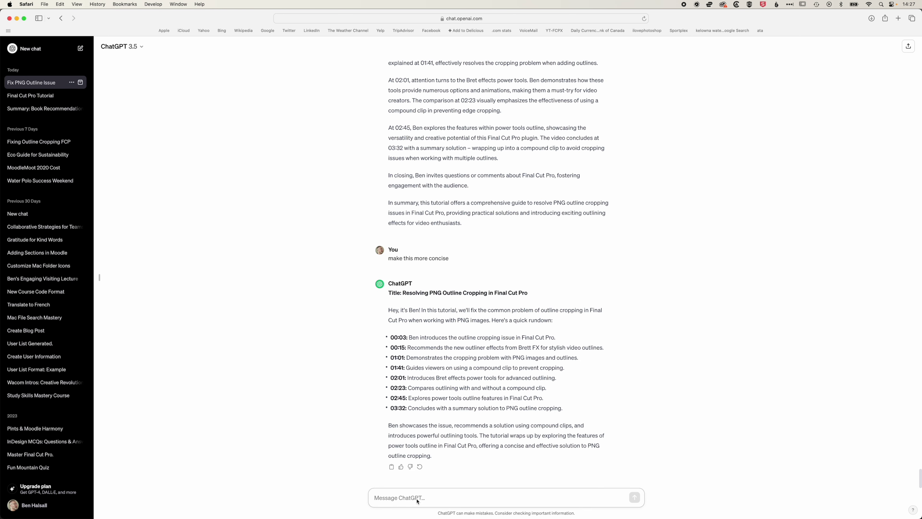
scroll(418, 501, up, 1)
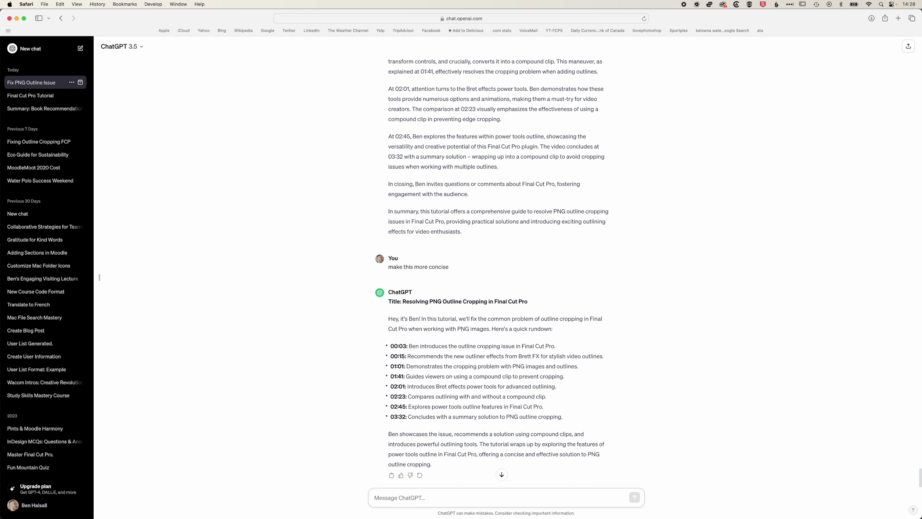
Ask ChatGPT to drop first person, replace the list with two paragraphs, and remove timecodes
text(remove the first person and replace the list with two paragr)
key(Return)
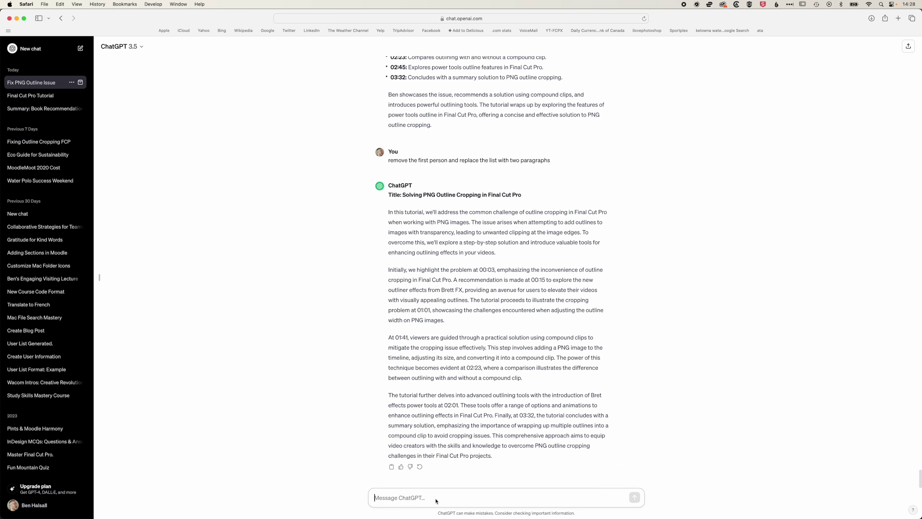
text(remove the ti)
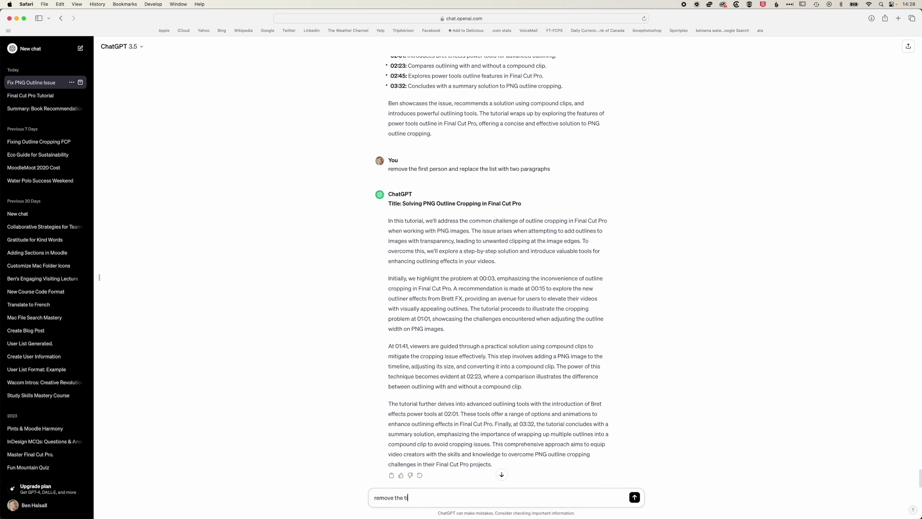
text(mecodes)
key(Return)
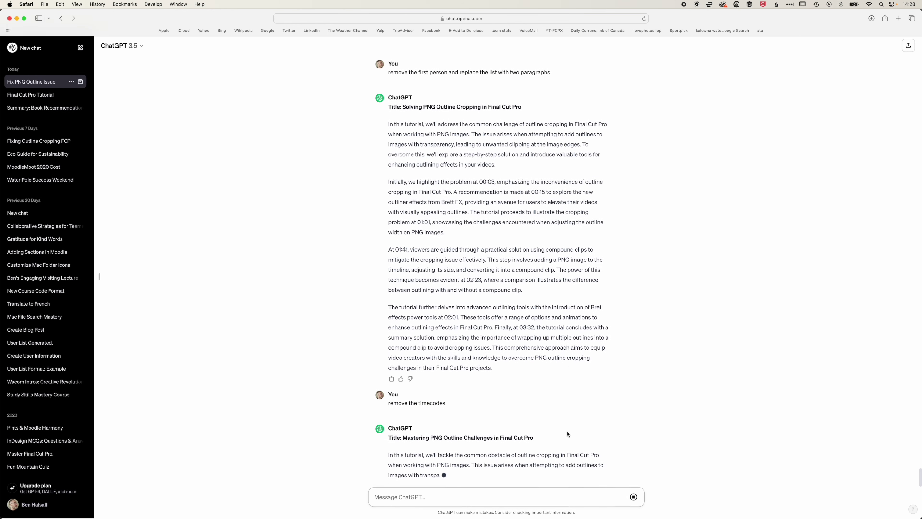
Switch to the other Safari window's personal website tab
scroll(586, 381, down, 5)
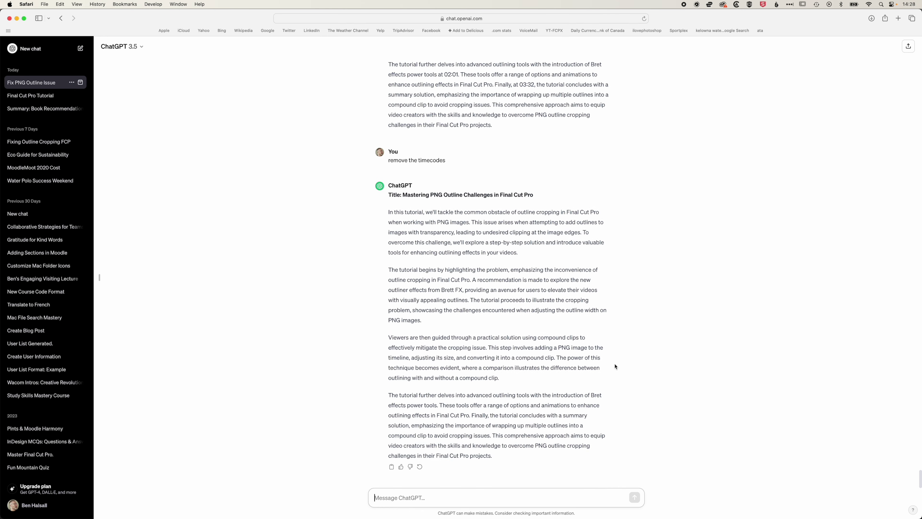
key(super+grave)
click(722, 46)
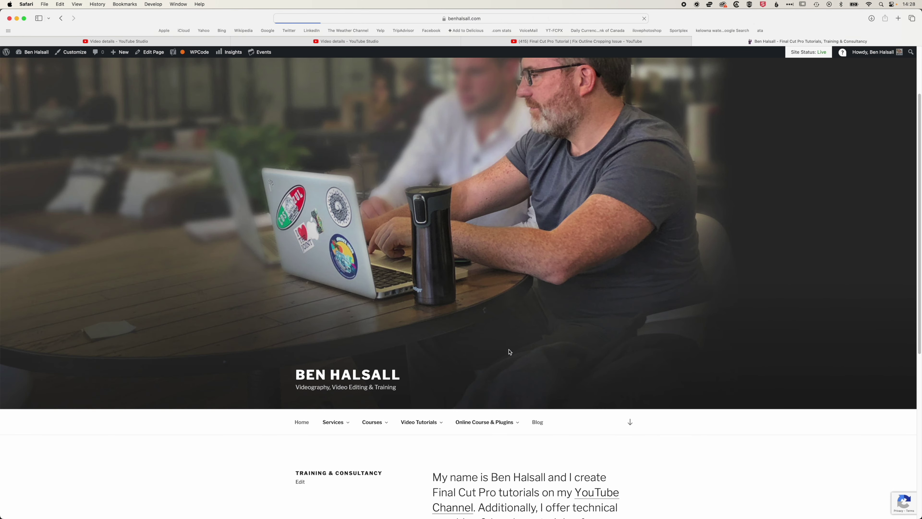
Open the 'Fixing Outline Cropping for PNG Images with Transparency' post and scroll through it
scroll(412, 308, down, 5)
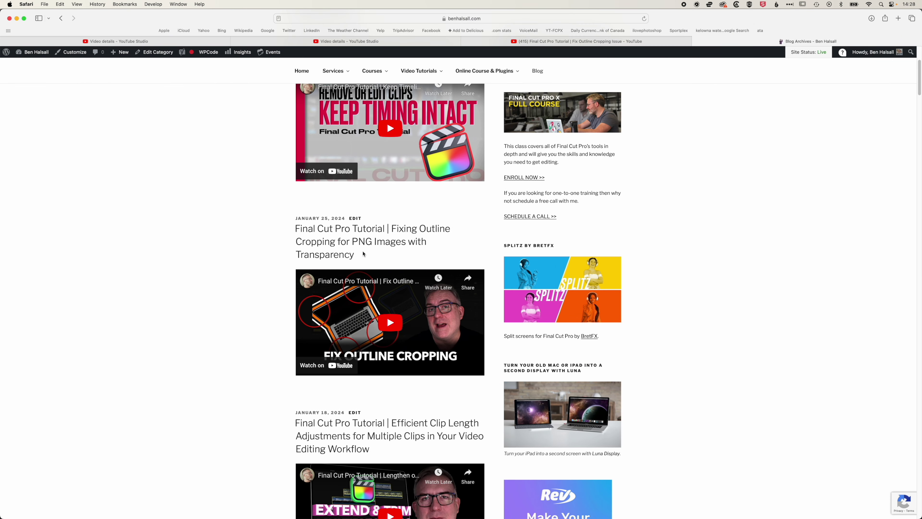
click(350, 251)
scroll(434, 254, down, 8)
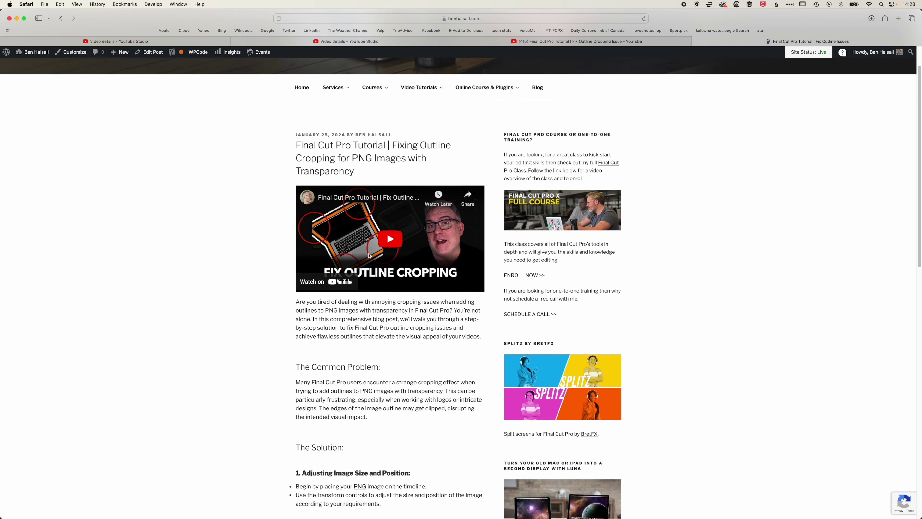
scroll(369, 256, down, 3)
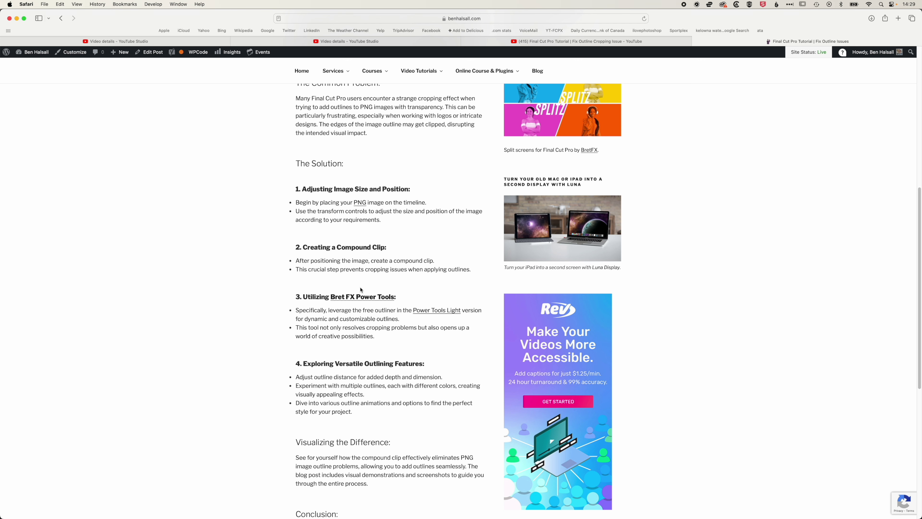
scroll(304, 244, down, 8)
scroll(305, 243, up, 14)
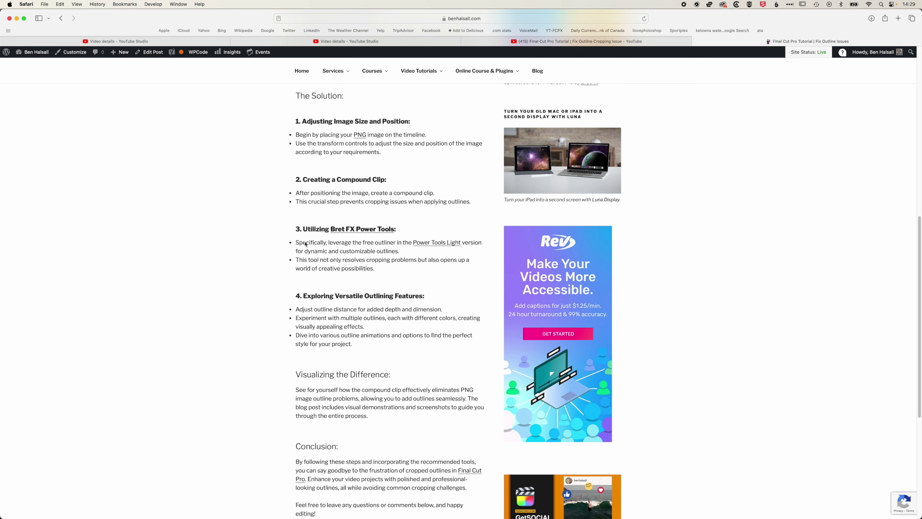
scroll(305, 243, up, 1)
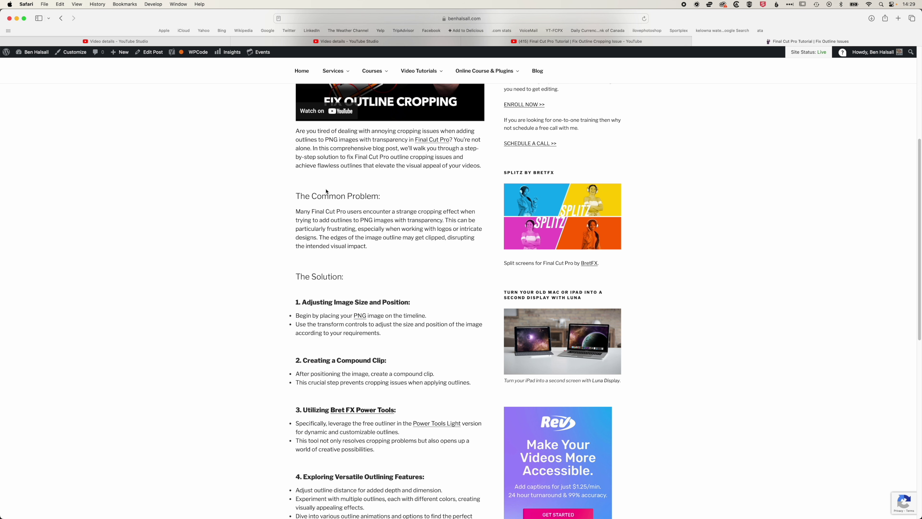
key(super+grave)
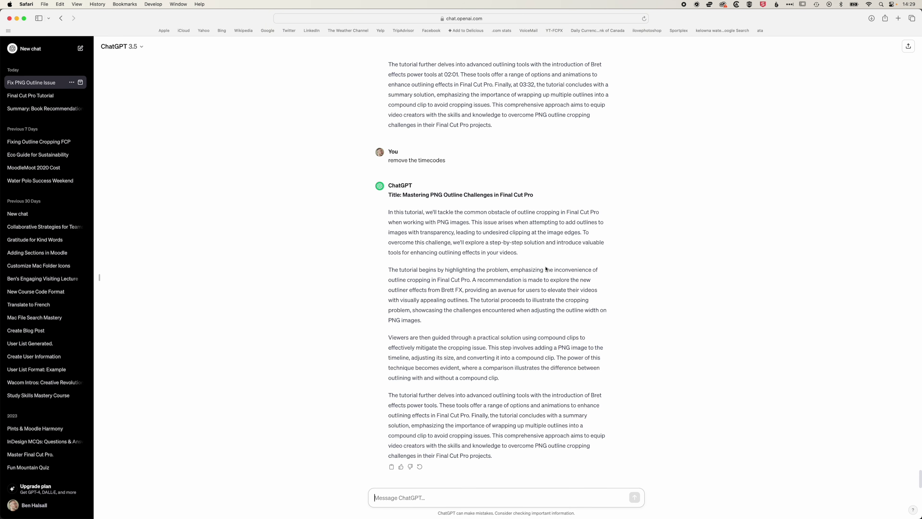